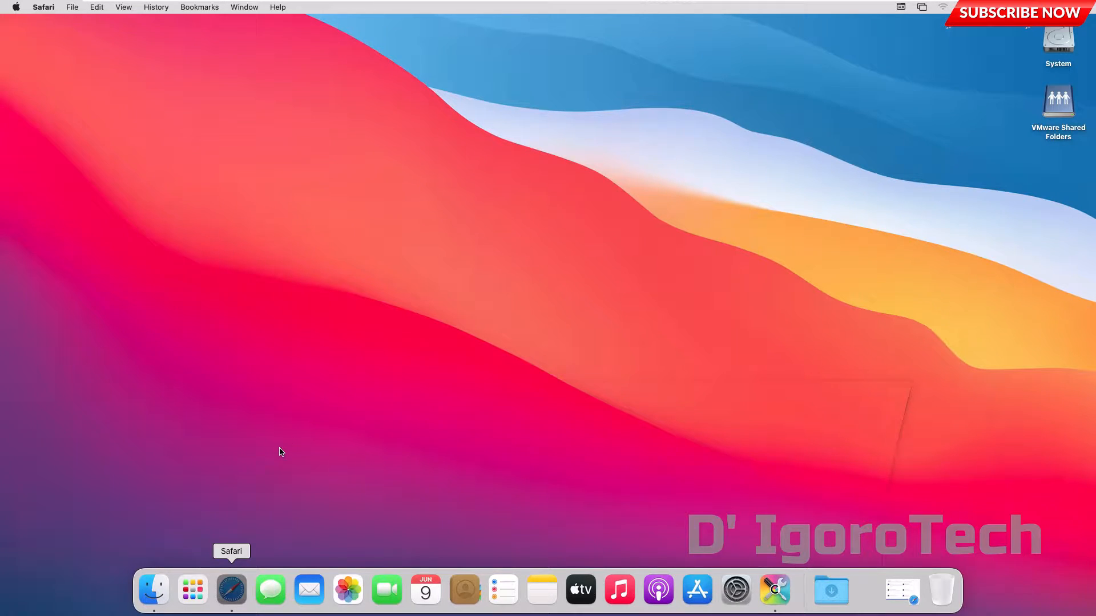
- Reach FortiCloud's Firmware Download page in Safari and choose FortiClient as the product
{"action": "left_click", "coordinate": [230, 592]}
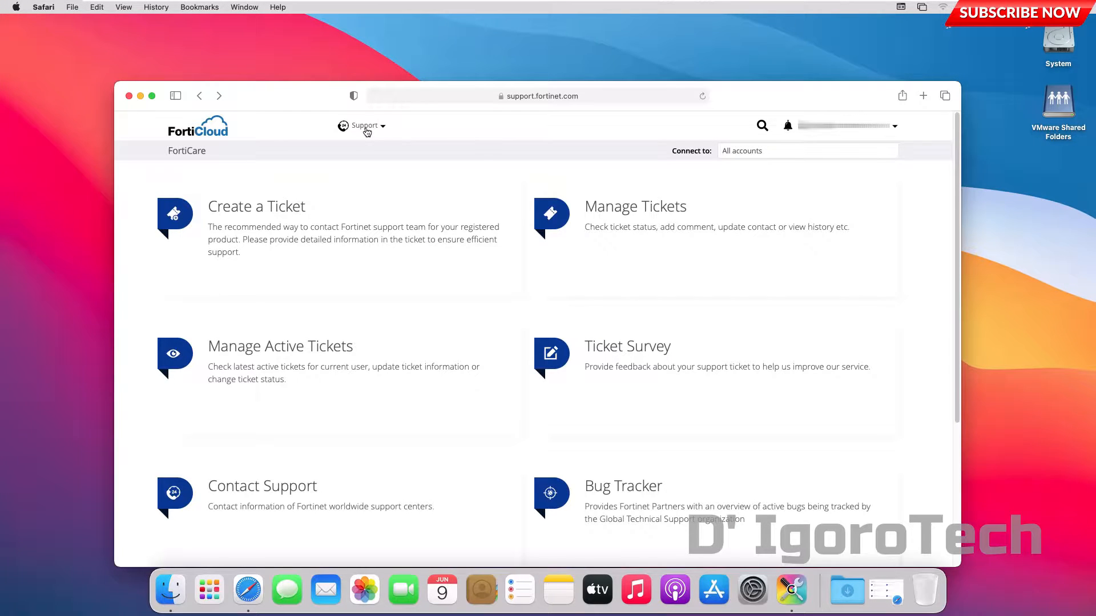
{"action": "left_click", "coordinate": [383, 130]}
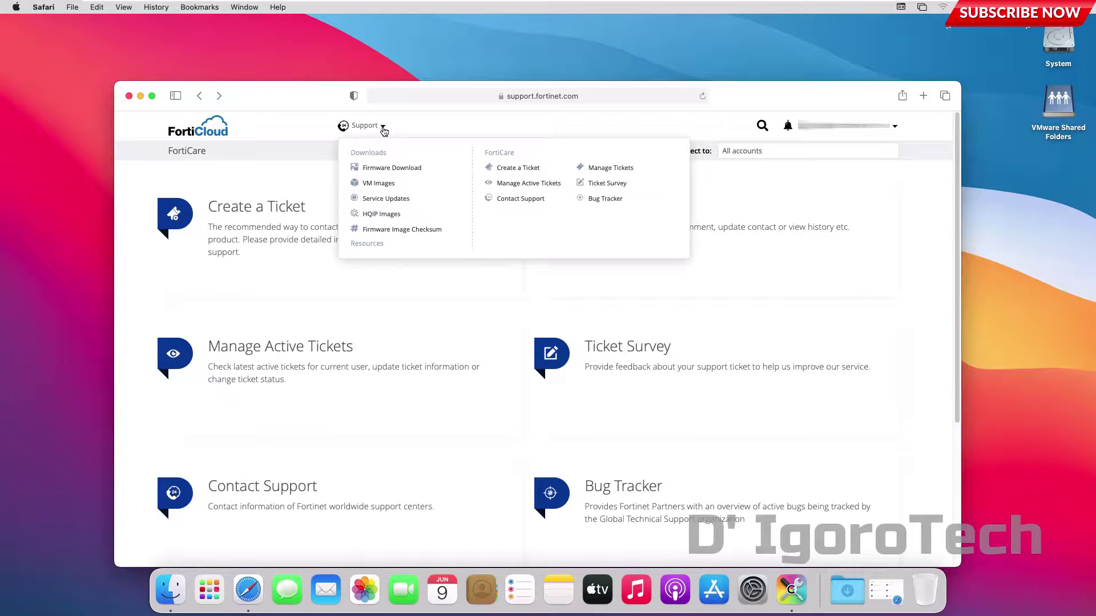
{"action": "left_click", "coordinate": [382, 174]}
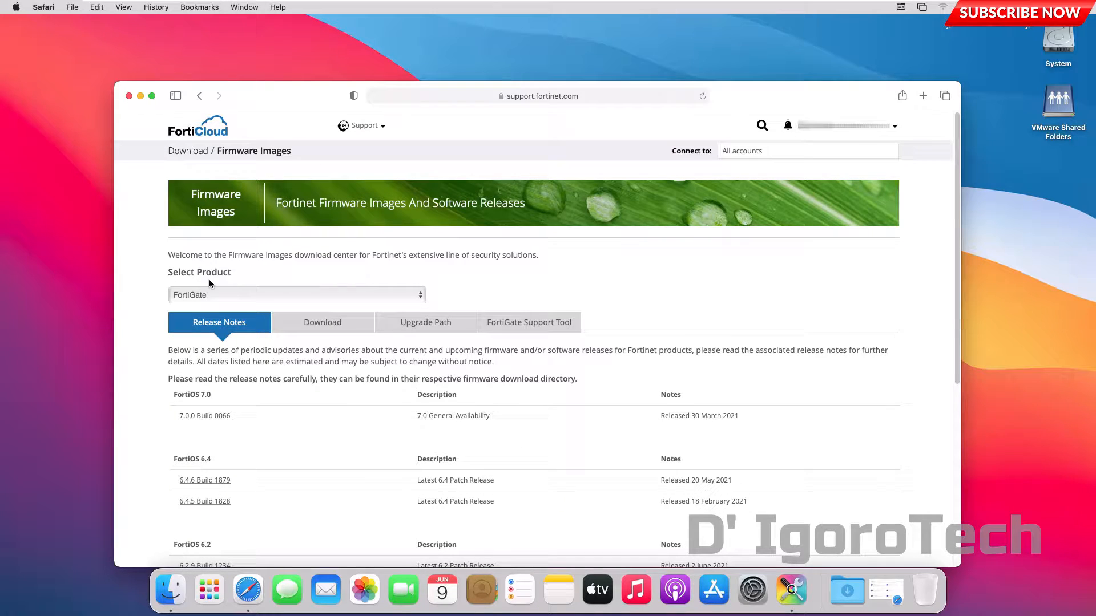
{"action": "left_click", "coordinate": [377, 295]}
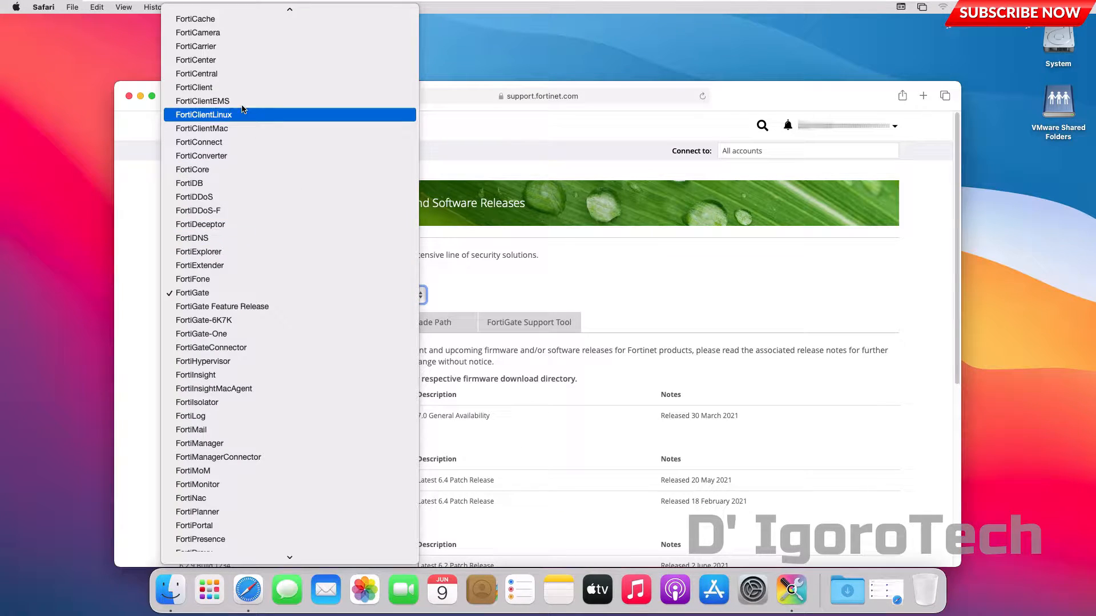
{"action": "left_click", "coordinate": [203, 89]}
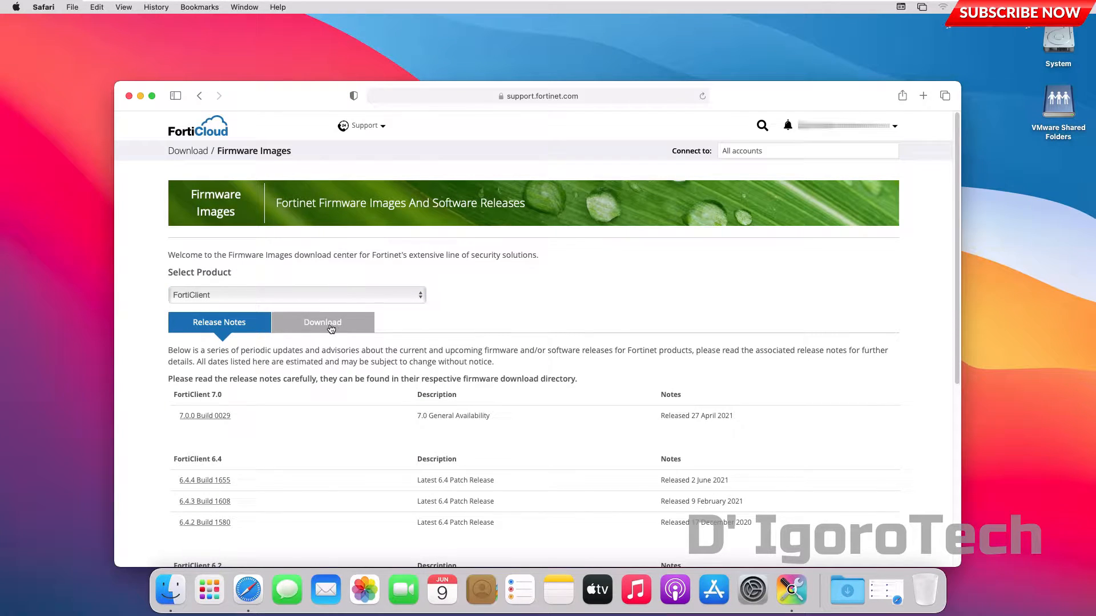
- Browse Download > Mac > v7.00 > 7.0 > 7.0.0 and allow the macOS release notes PDF to download
{"action": "left_click", "coordinate": [360, 326]}
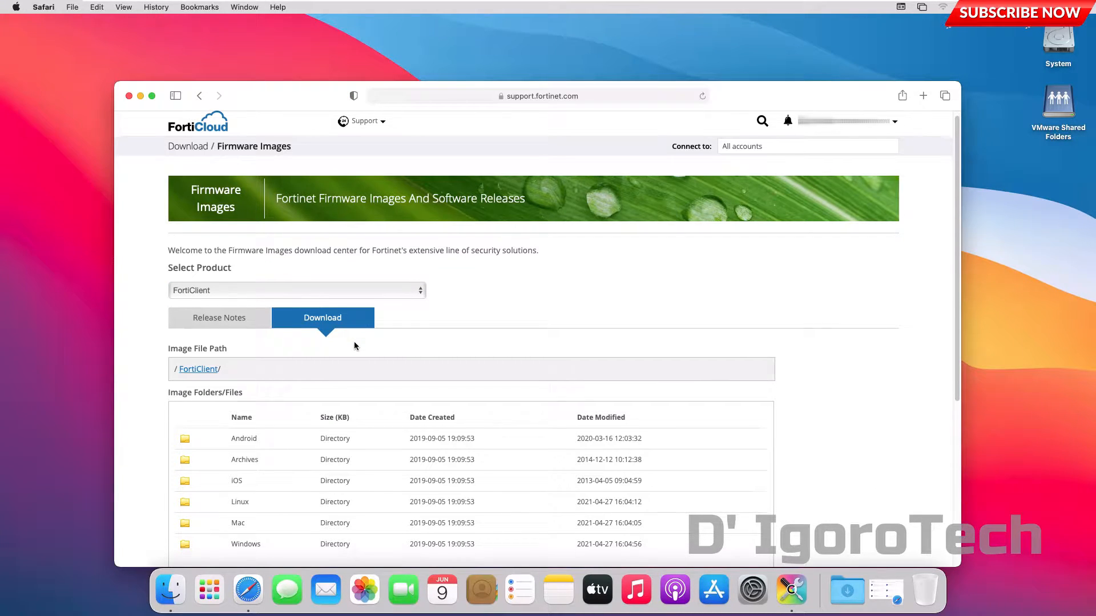
{"action": "scroll", "coordinate": [355, 343], "scroll_direction": "down", "scroll_amount": 2}
{"action": "scroll", "coordinate": [354, 348], "scroll_direction": "down", "scroll_amount": 1}
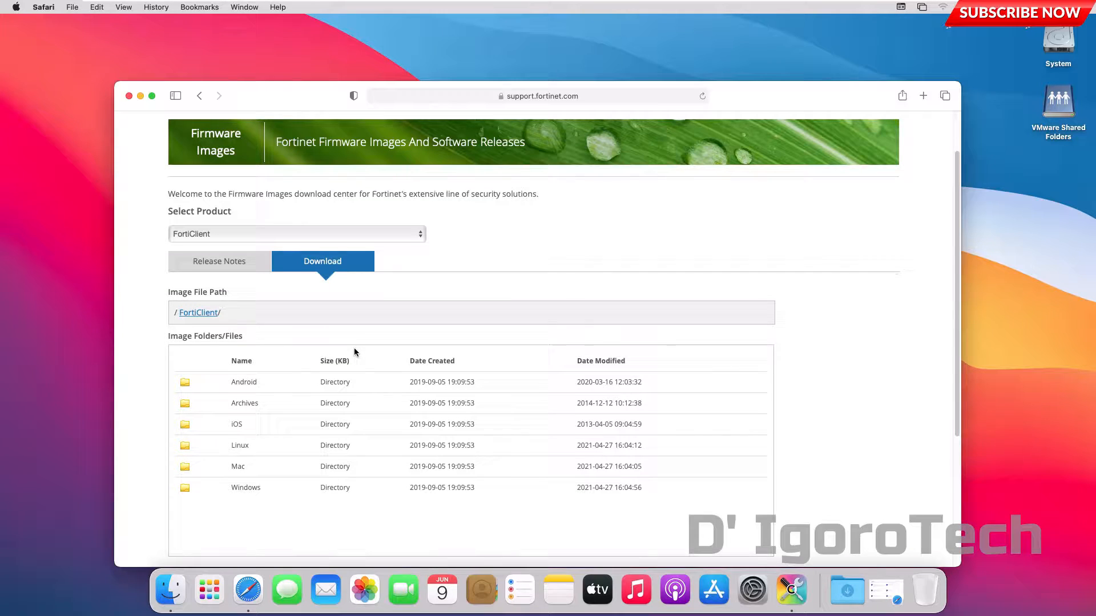
{"action": "scroll", "coordinate": [354, 348], "scroll_direction": "down", "scroll_amount": 1}
{"action": "scroll", "coordinate": [353, 351], "scroll_direction": "down", "scroll_amount": 1}
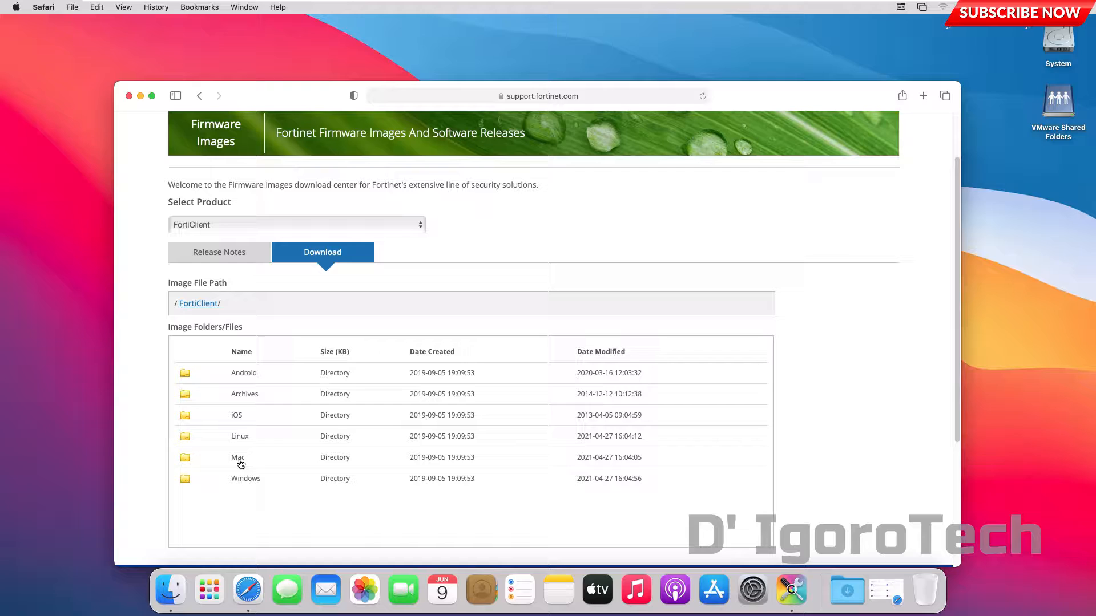
{"action": "left_click", "coordinate": [240, 461]}
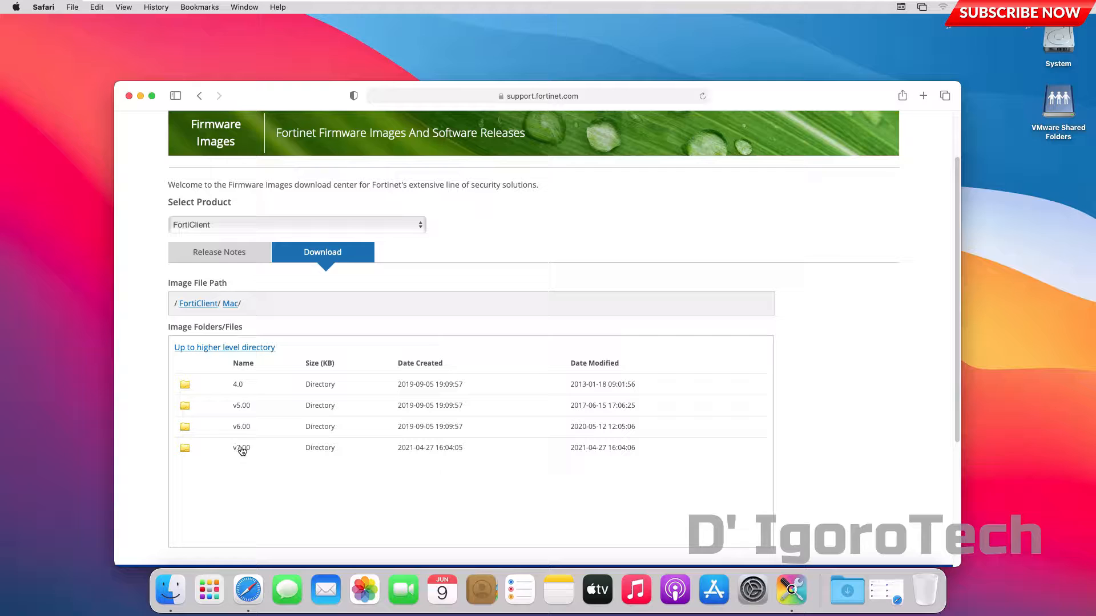
{"action": "left_click", "coordinate": [242, 448]}
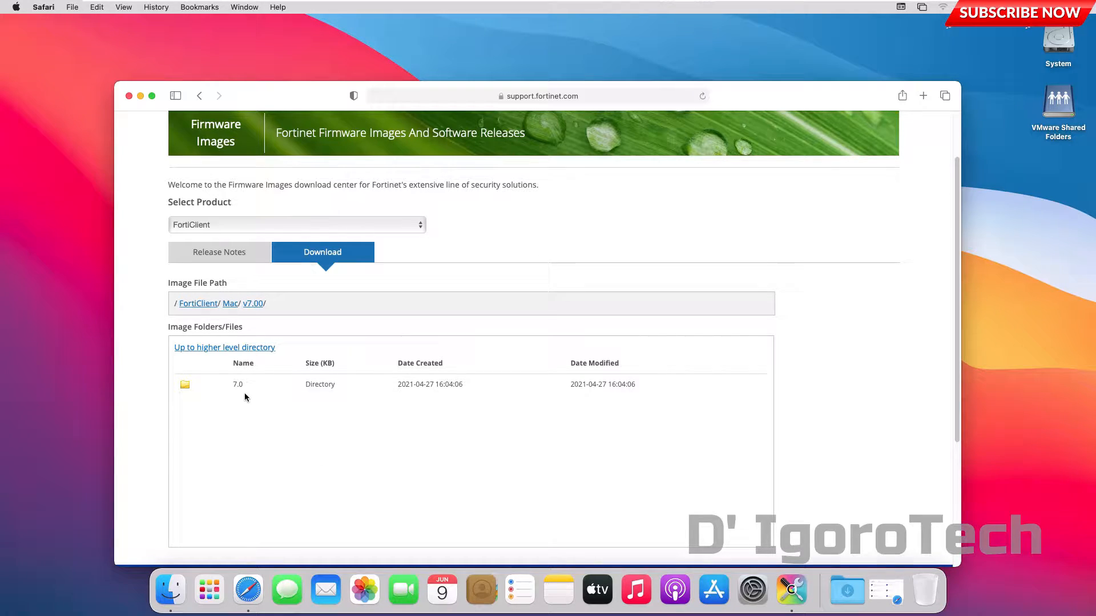
{"action": "left_click", "coordinate": [240, 391]}
{"action": "left_click", "coordinate": [241, 387]}
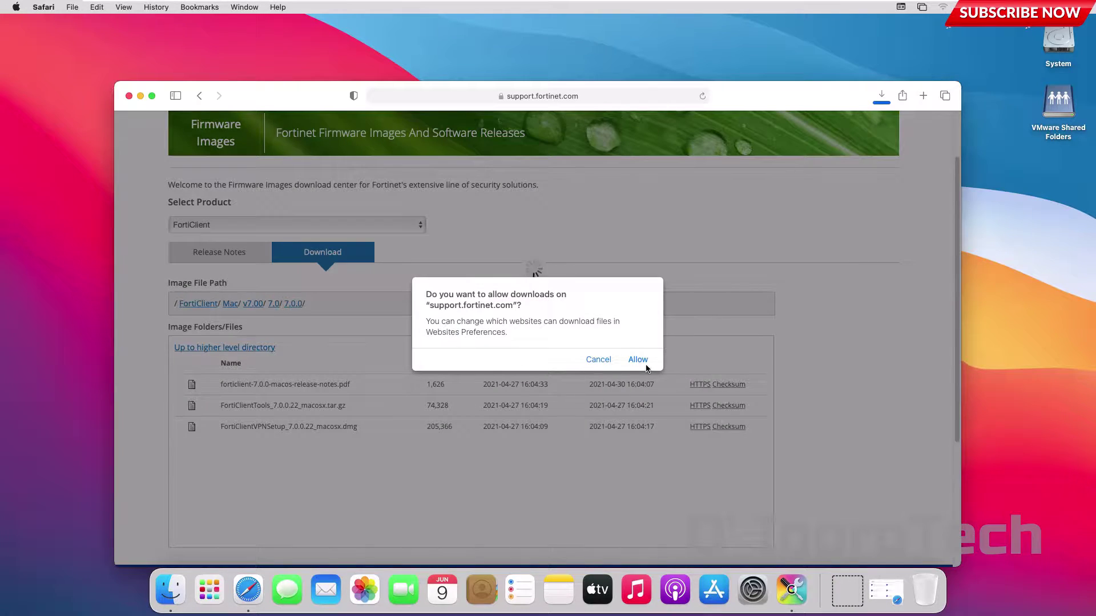
{"action": "left_click", "coordinate": [638, 360]}
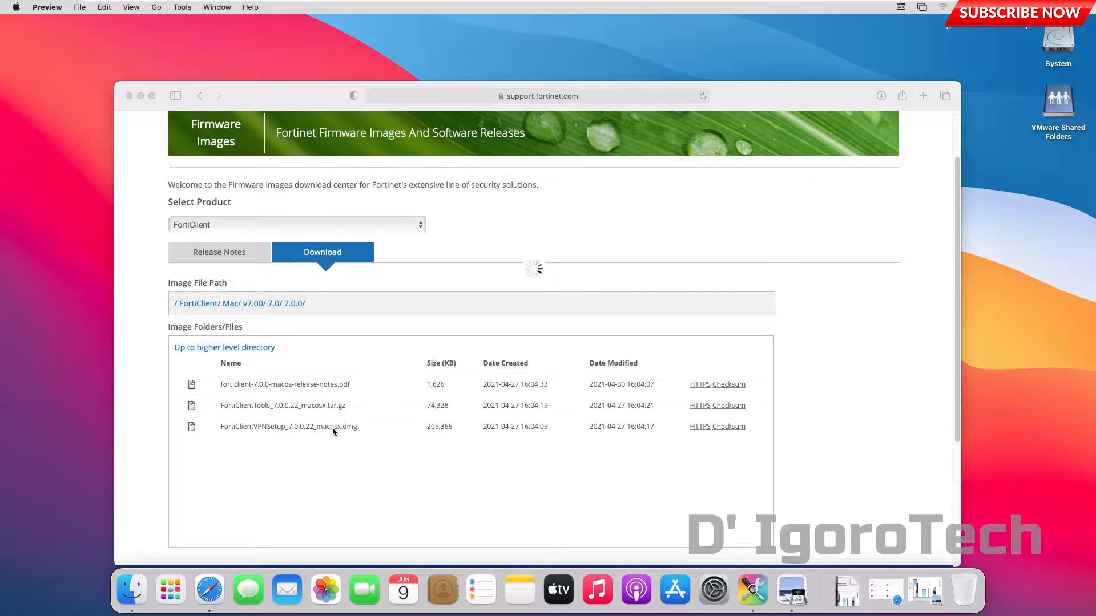
- Read the release notes' Product integration section, then show the Downloads stack from the Dock
{"action": "left_click", "coordinate": [704, 430]}
{"action": "scroll", "coordinate": [703, 428], "scroll_direction": "down", "scroll_amount": 1}
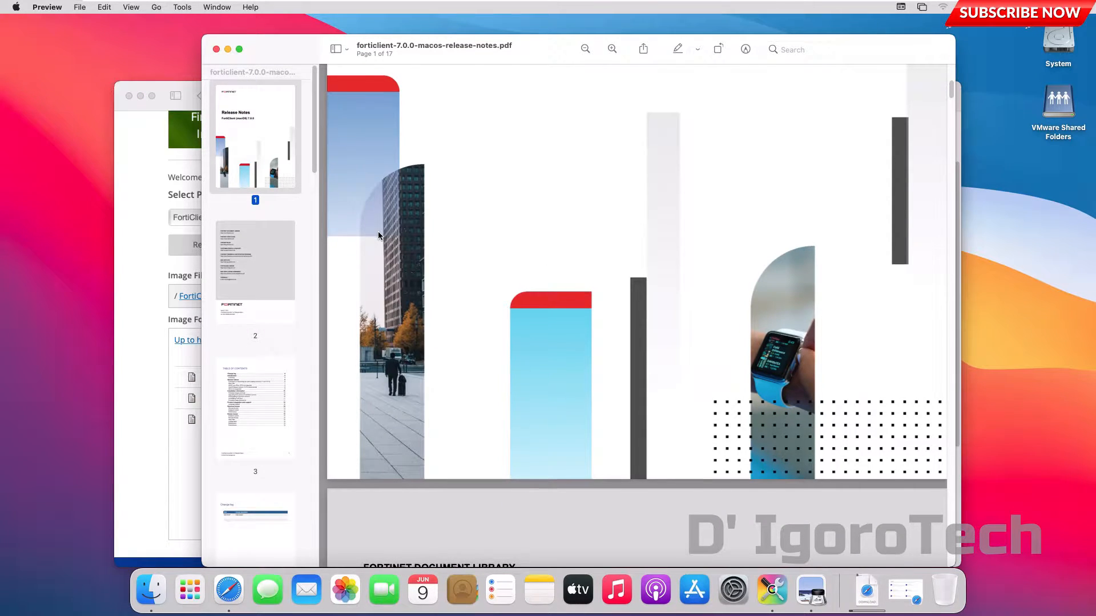
{"action": "scroll", "coordinate": [369, 244], "scroll_direction": "down", "scroll_amount": 1}
{"action": "scroll", "coordinate": [338, 241], "scroll_direction": "down", "scroll_amount": 3}
{"action": "scroll", "coordinate": [338, 241], "scroll_direction": "down", "scroll_amount": 1}
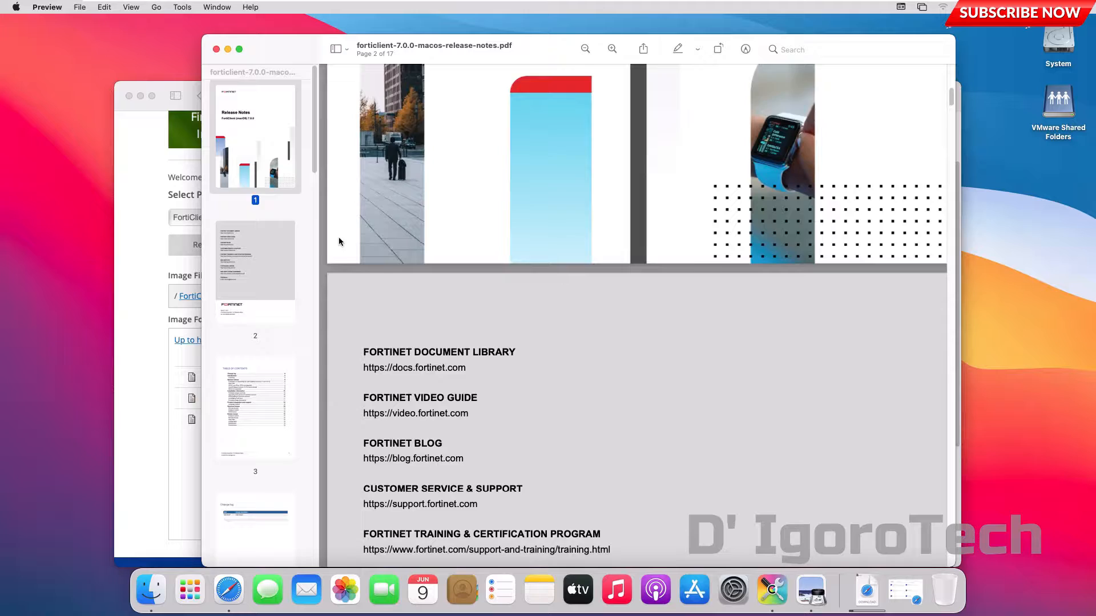
{"action": "scroll", "coordinate": [339, 242], "scroll_direction": "down", "scroll_amount": 5}
{"action": "scroll", "coordinate": [339, 241], "scroll_direction": "down", "scroll_amount": 2}
{"action": "scroll", "coordinate": [334, 257], "scroll_direction": "down", "scroll_amount": 3}
{"action": "scroll", "coordinate": [492, 333], "scroll_direction": "down", "scroll_amount": 2}
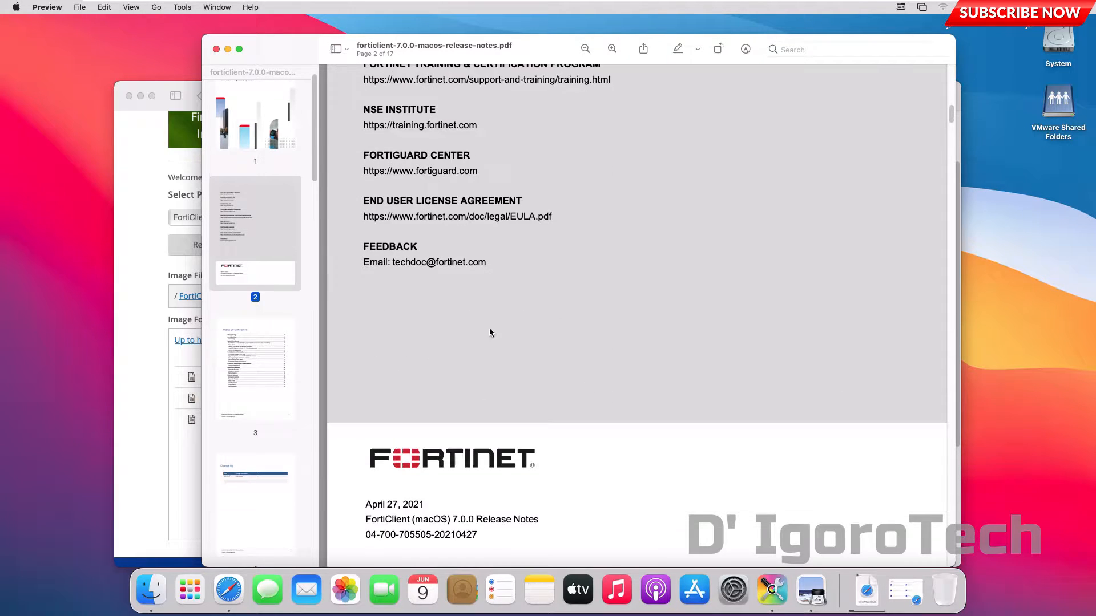
{"action": "scroll", "coordinate": [526, 314], "scroll_direction": "down", "scroll_amount": 4}
{"action": "scroll", "coordinate": [531, 334], "scroll_direction": "down", "scroll_amount": 9}
{"action": "scroll", "coordinate": [536, 346], "scroll_direction": "down", "scroll_amount": 2}
{"action": "scroll", "coordinate": [534, 343], "scroll_direction": "down", "scroll_amount": 1}
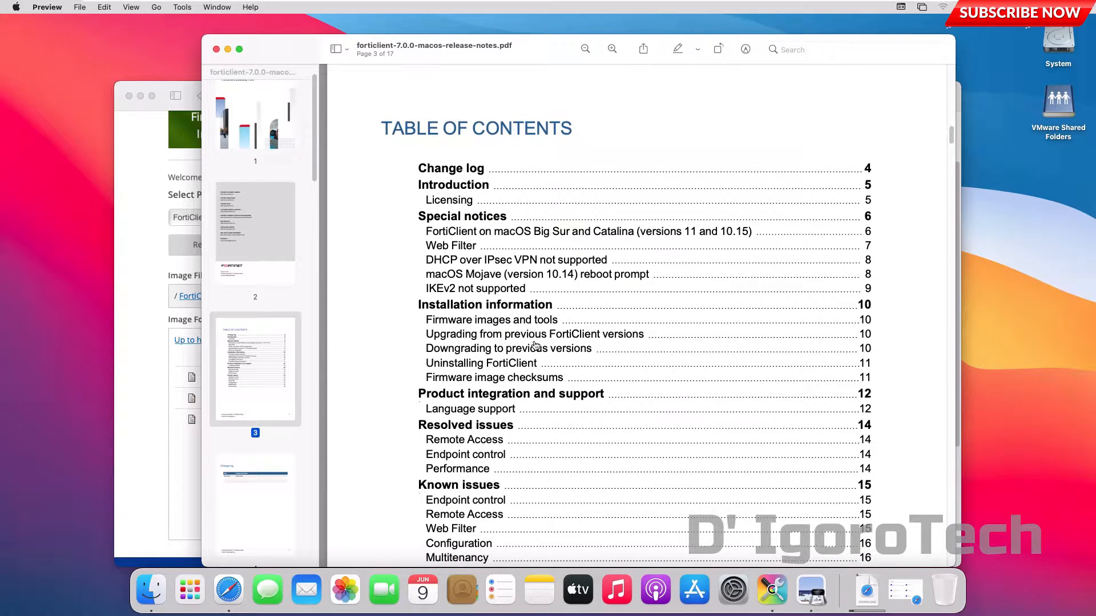
{"action": "left_click", "coordinate": [510, 400]}
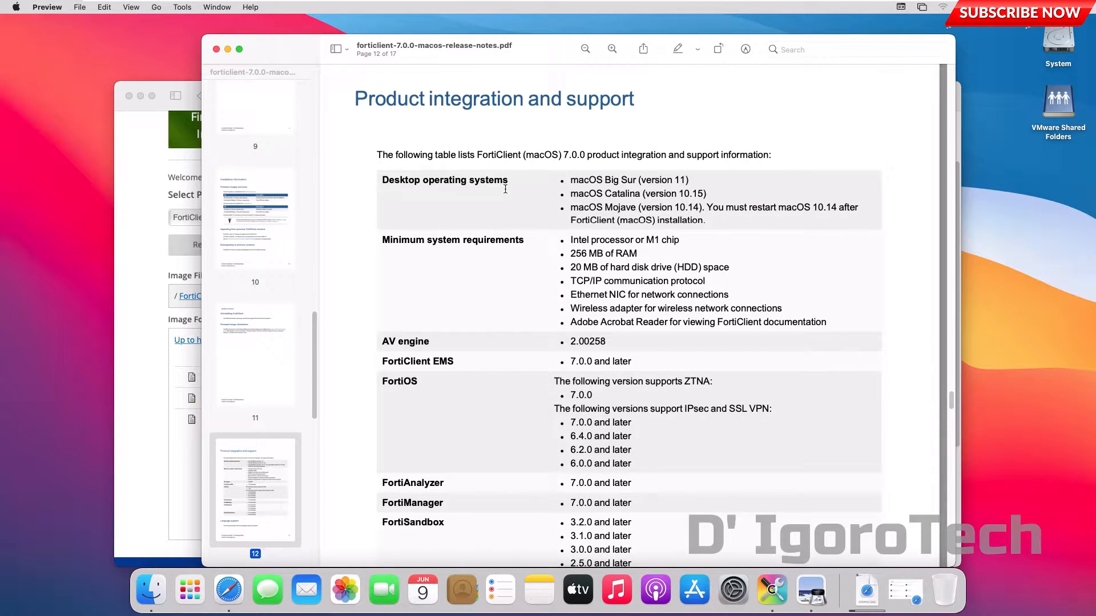
{"action": "scroll", "coordinate": [480, 176], "scroll_direction": "down", "scroll_amount": 1}
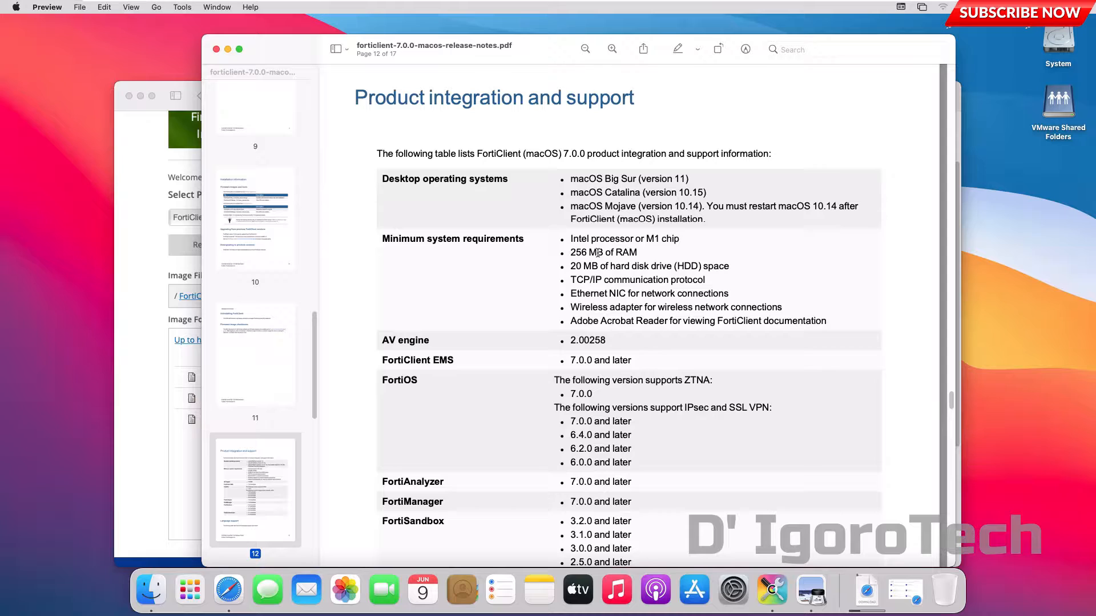
{"action": "scroll", "coordinate": [602, 304], "scroll_direction": "down", "scroll_amount": 1}
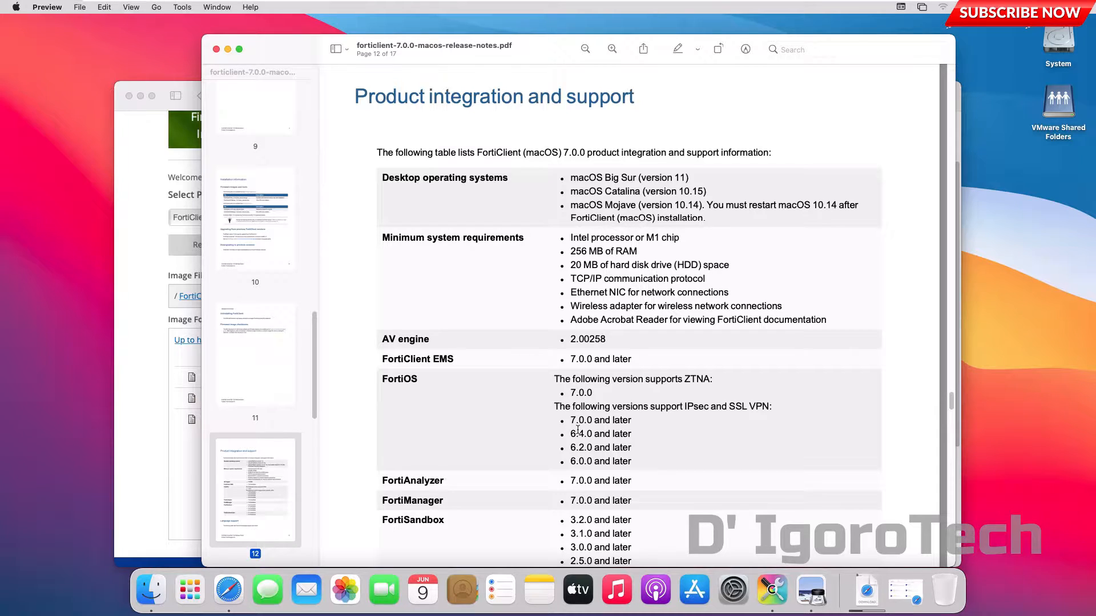
{"action": "scroll", "coordinate": [582, 434], "scroll_direction": "down", "scroll_amount": 1}
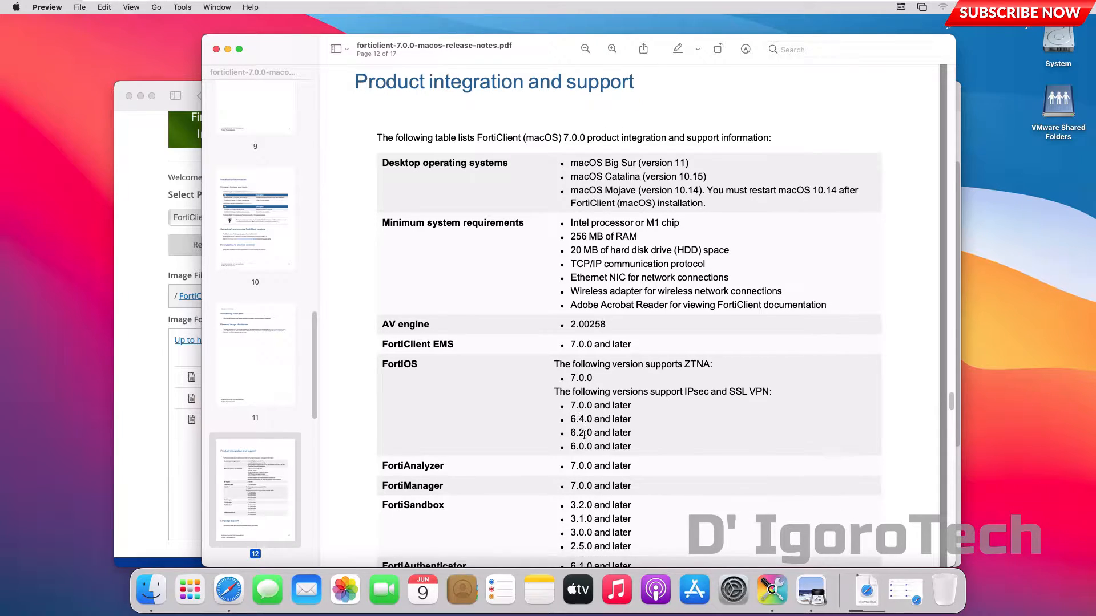
{"action": "scroll", "coordinate": [582, 433], "scroll_direction": "down", "scroll_amount": 1}
{"action": "scroll", "coordinate": [586, 432], "scroll_direction": "down", "scroll_amount": 1}
{"action": "scroll", "coordinate": [595, 430], "scroll_direction": "down", "scroll_amount": 1}
{"action": "scroll", "coordinate": [595, 431], "scroll_direction": "down", "scroll_amount": 1}
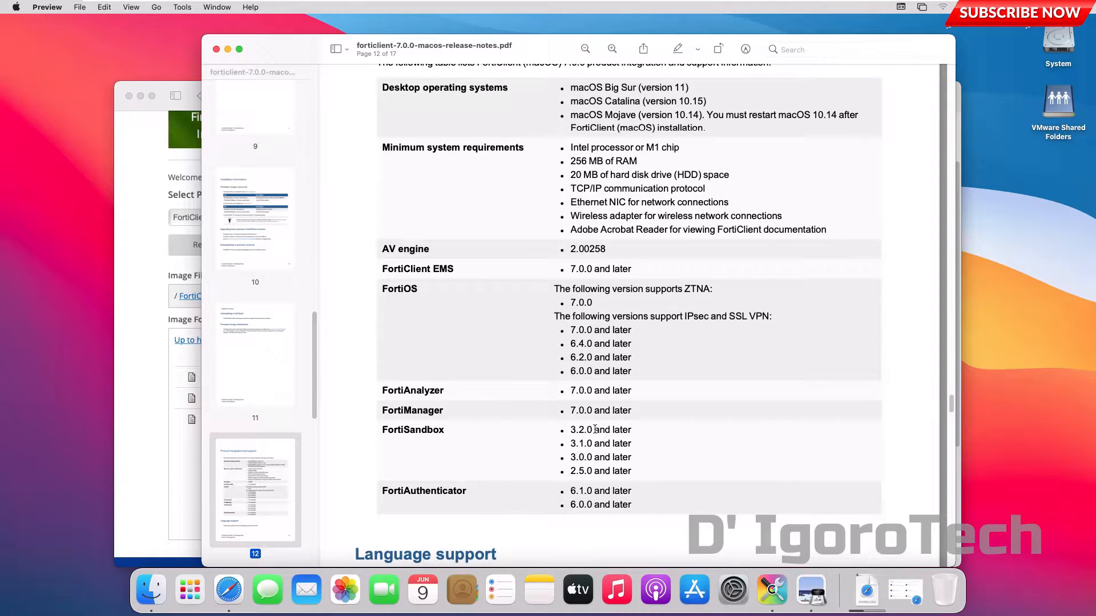
{"action": "scroll", "coordinate": [598, 428], "scroll_direction": "down", "scroll_amount": 4}
{"action": "scroll", "coordinate": [599, 425], "scroll_direction": "down", "scroll_amount": 1}
{"action": "scroll", "coordinate": [600, 423], "scroll_direction": "down", "scroll_amount": 1}
{"action": "scroll", "coordinate": [601, 422], "scroll_direction": "down", "scroll_amount": 4}
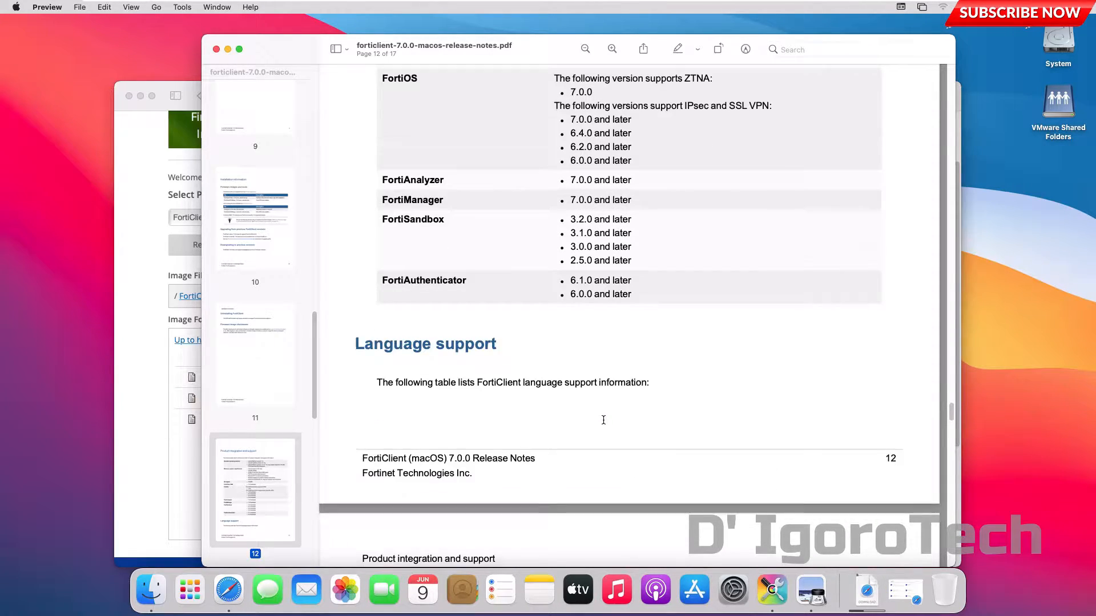
{"action": "scroll", "coordinate": [602, 422], "scroll_direction": "down", "scroll_amount": 1}
{"action": "scroll", "coordinate": [602, 422], "scroll_direction": "down", "scroll_amount": 2}
{"action": "scroll", "coordinate": [603, 419], "scroll_direction": "down", "scroll_amount": 4}
{"action": "scroll", "coordinate": [603, 420], "scroll_direction": "down", "scroll_amount": 3}
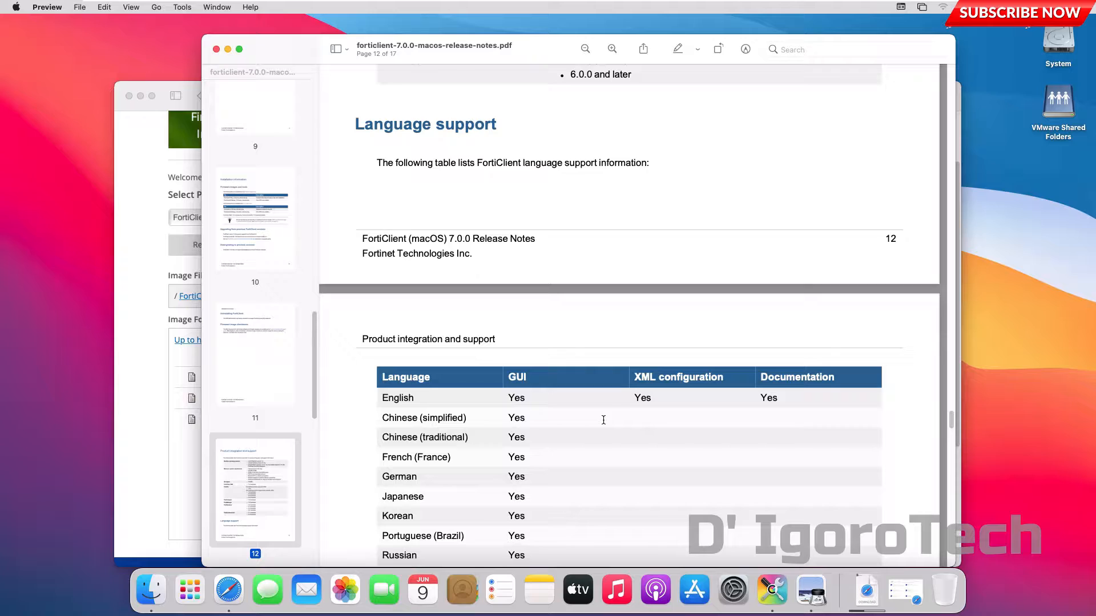
{"action": "scroll", "coordinate": [602, 419], "scroll_direction": "down", "scroll_amount": 1}
{"action": "scroll", "coordinate": [603, 419], "scroll_direction": "down", "scroll_amount": 2}
{"action": "scroll", "coordinate": [603, 420], "scroll_direction": "down", "scroll_amount": 2}
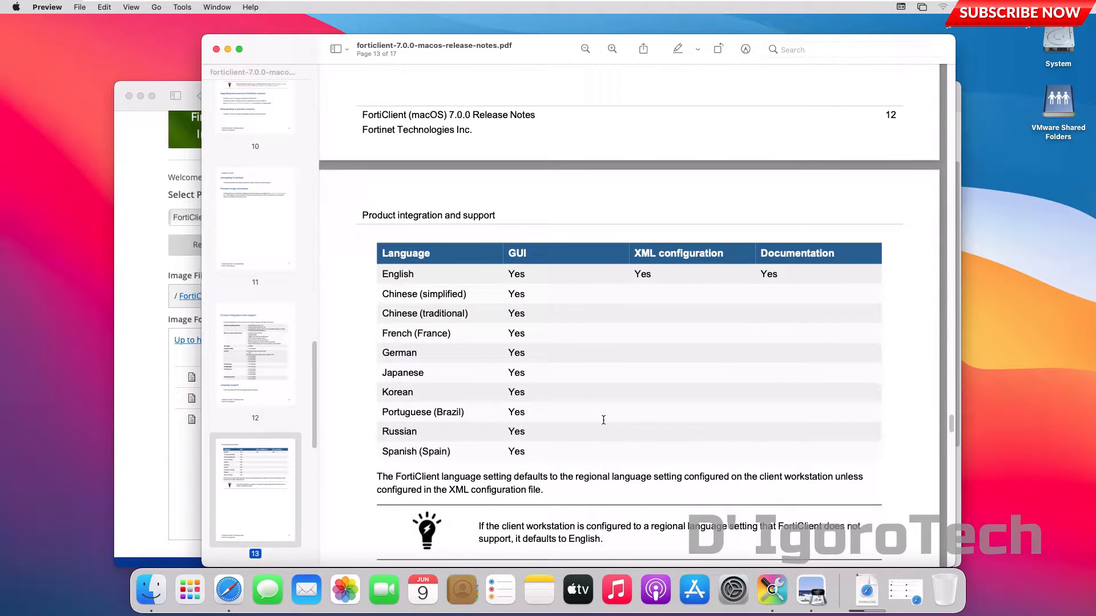
{"action": "scroll", "coordinate": [602, 417], "scroll_direction": "down", "scroll_amount": 1}
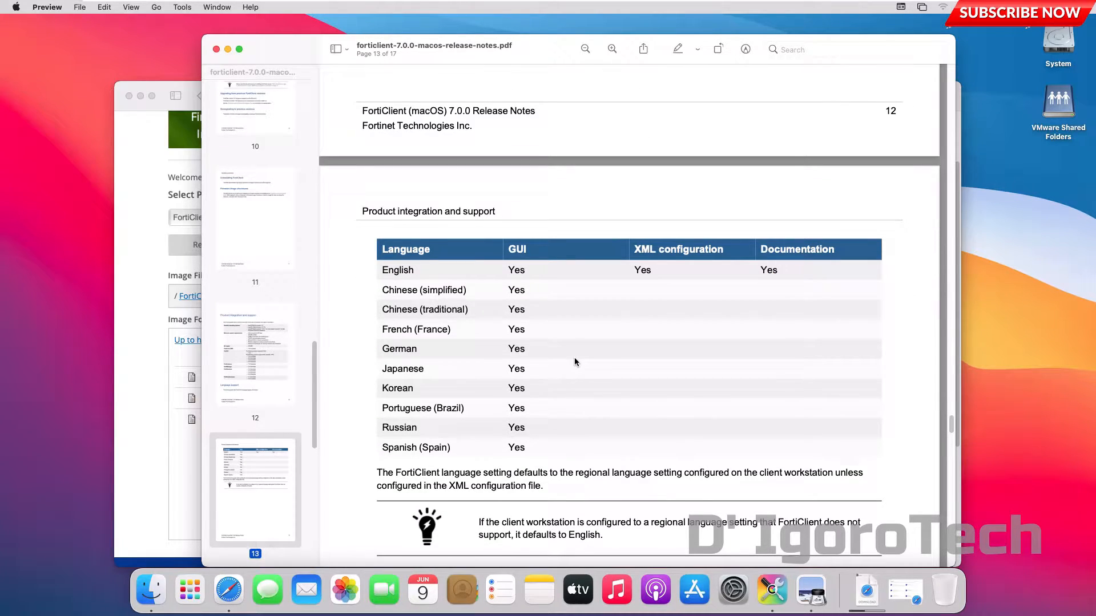
{"action": "scroll", "coordinate": [507, 326], "scroll_direction": "down", "scroll_amount": 10}
{"action": "scroll", "coordinate": [506, 334], "scroll_direction": "down", "scroll_amount": 3}
{"action": "scroll", "coordinate": [507, 343], "scroll_direction": "down", "scroll_amount": 1}
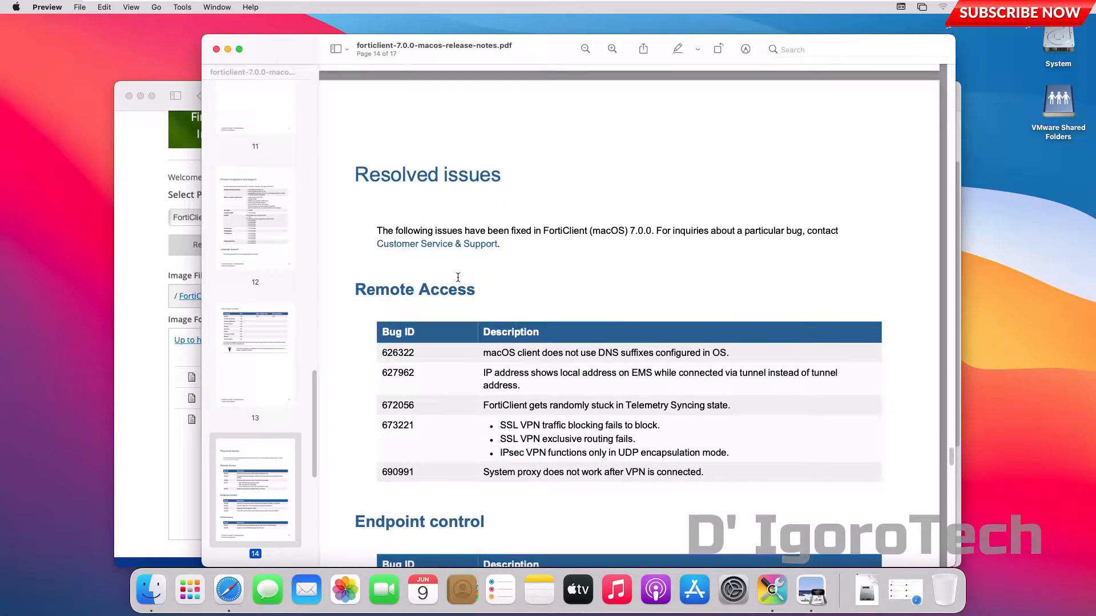
{"action": "scroll", "coordinate": [510, 343], "scroll_direction": "down", "scroll_amount": 4}
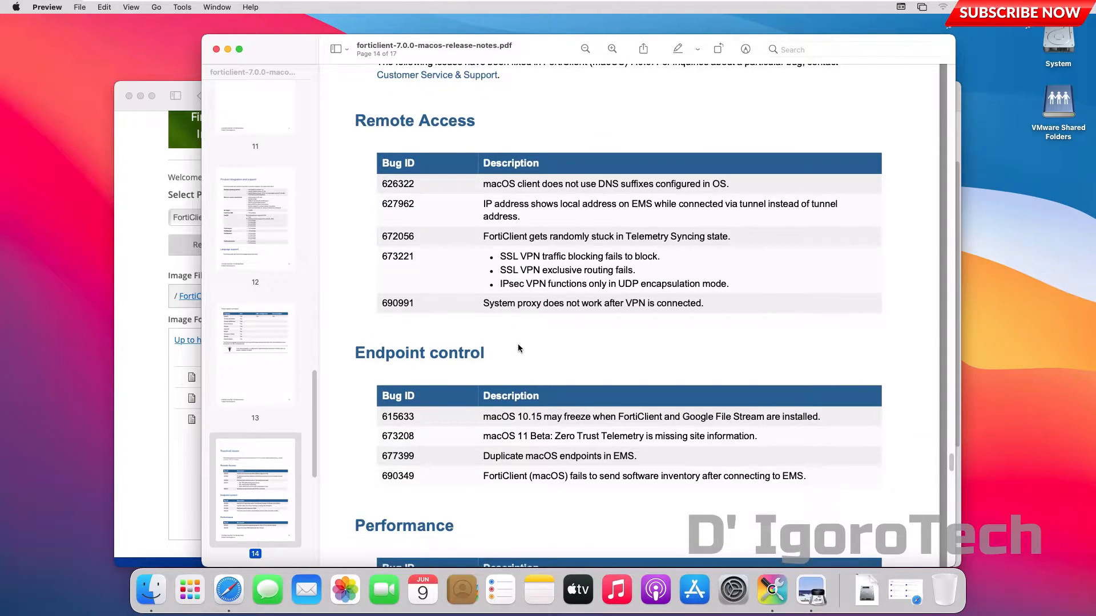
{"action": "scroll", "coordinate": [518, 344], "scroll_direction": "down", "scroll_amount": 10}
{"action": "scroll", "coordinate": [525, 343], "scroll_direction": "down", "scroll_amount": 10}
{"action": "scroll", "coordinate": [528, 343], "scroll_direction": "down", "scroll_amount": 1}
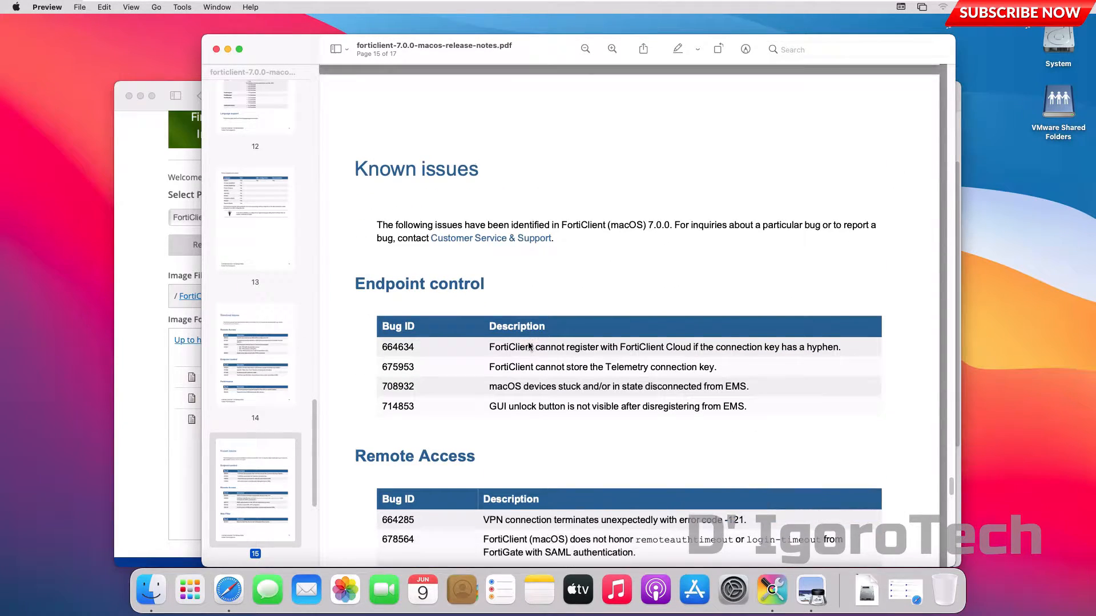
{"action": "scroll", "coordinate": [528, 344], "scroll_direction": "down", "scroll_amount": 4}
{"action": "left_click", "coordinate": [828, 590]}
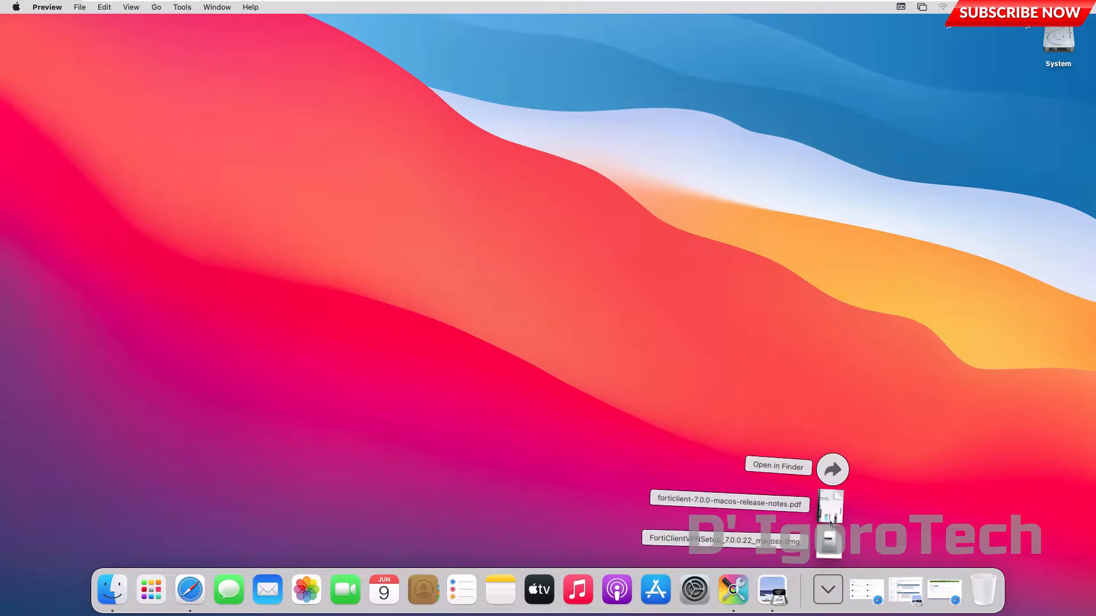
- Mount the FortiClientVPNSetup disk image from Downloads and select its Install package
{"action": "left_click", "coordinate": [809, 470]}
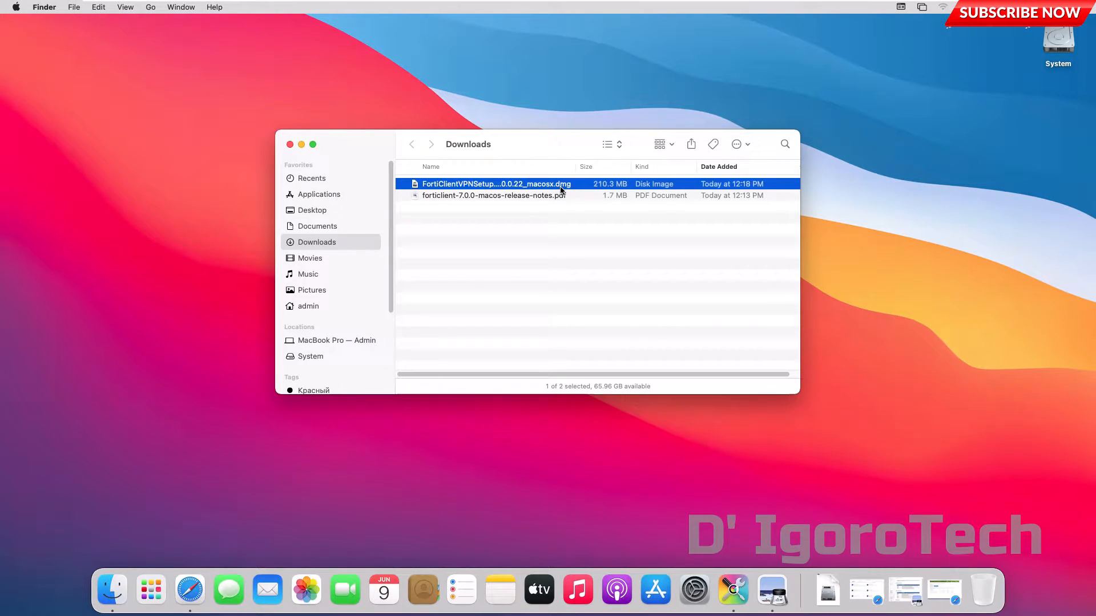
{"action": "double_click", "coordinate": [561, 187]}
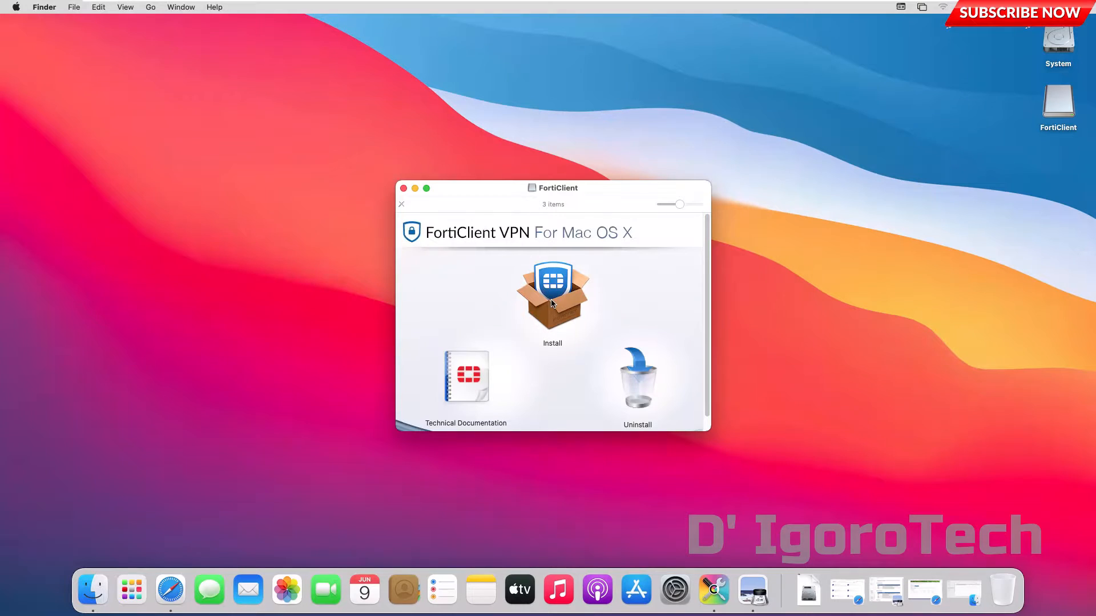
{"action": "left_click", "coordinate": [552, 308]}
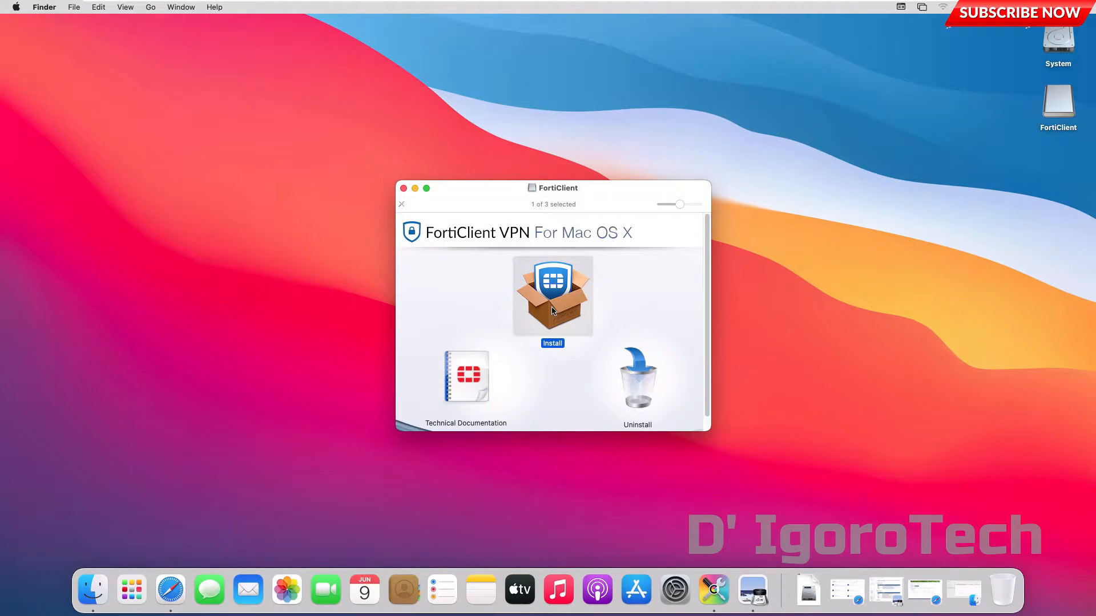
- Run the FortiClient installer, agree to the license and start the standard installation
{"action": "double_click", "coordinate": [552, 310]}
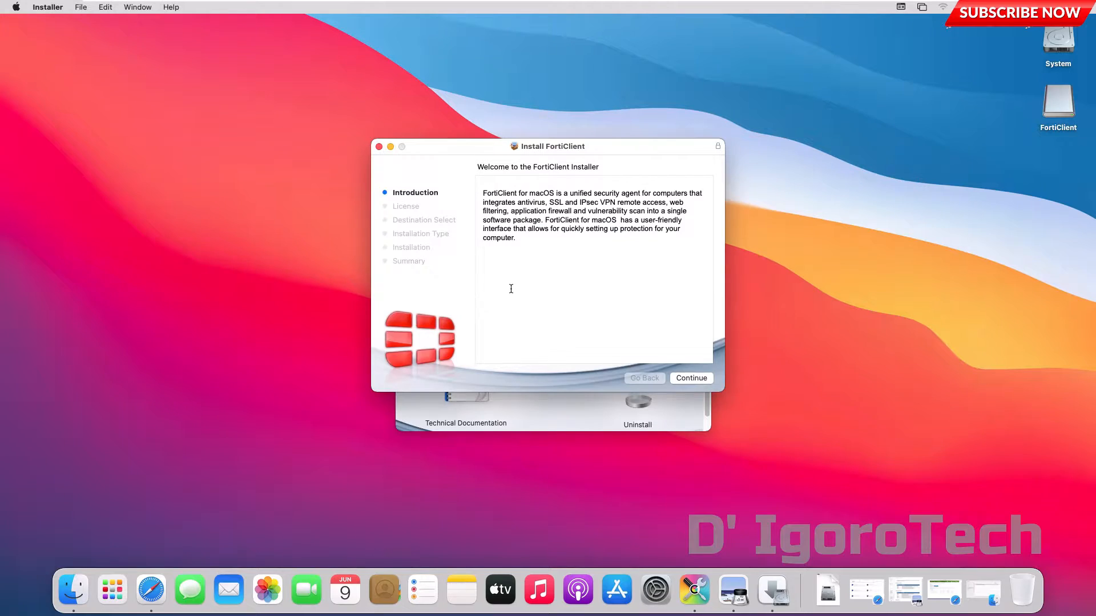
{"action": "left_click", "coordinate": [697, 379]}
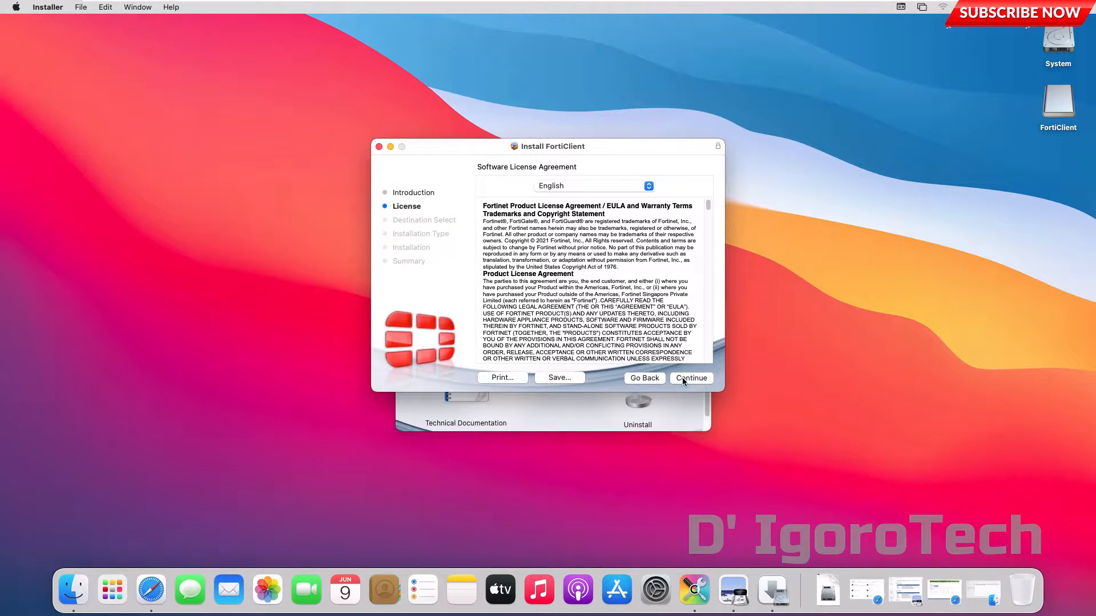
{"action": "left_click", "coordinate": [682, 377]}
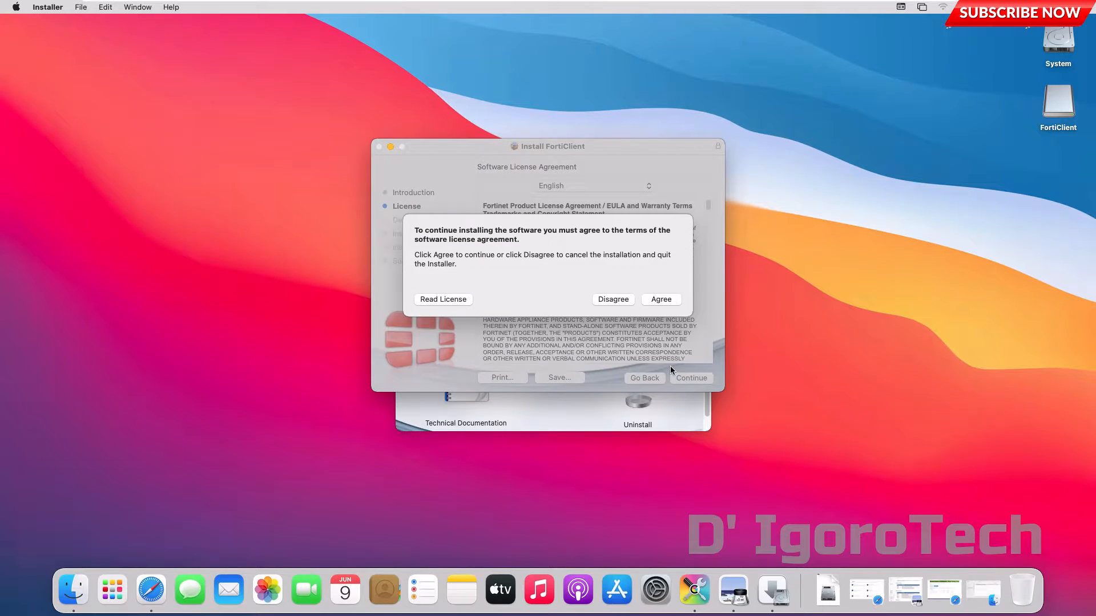
{"action": "left_click", "coordinate": [660, 298]}
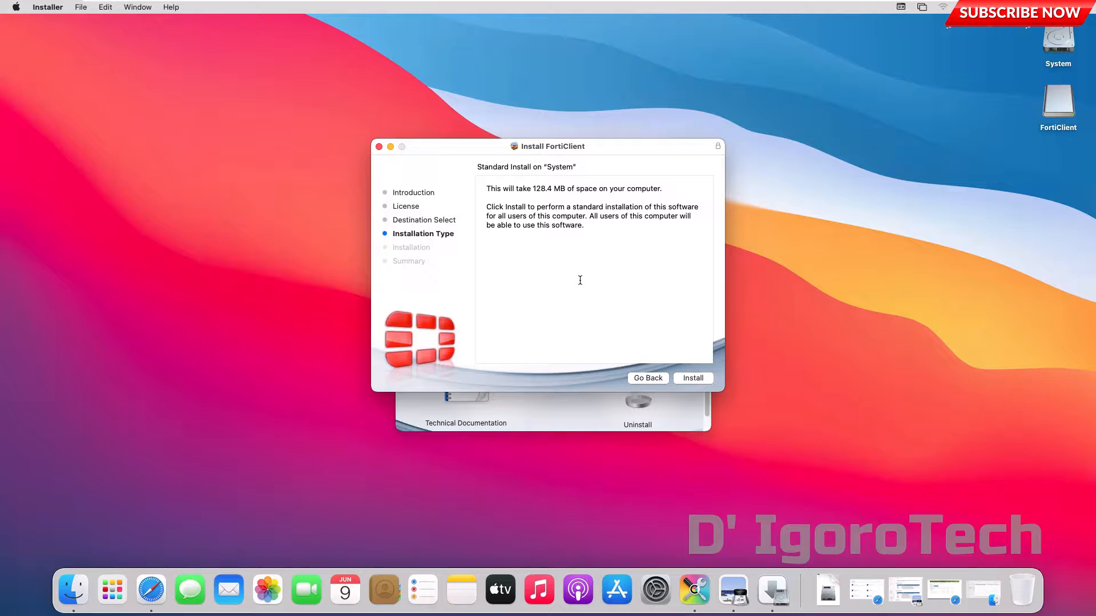
{"action": "left_click", "coordinate": [692, 378]}
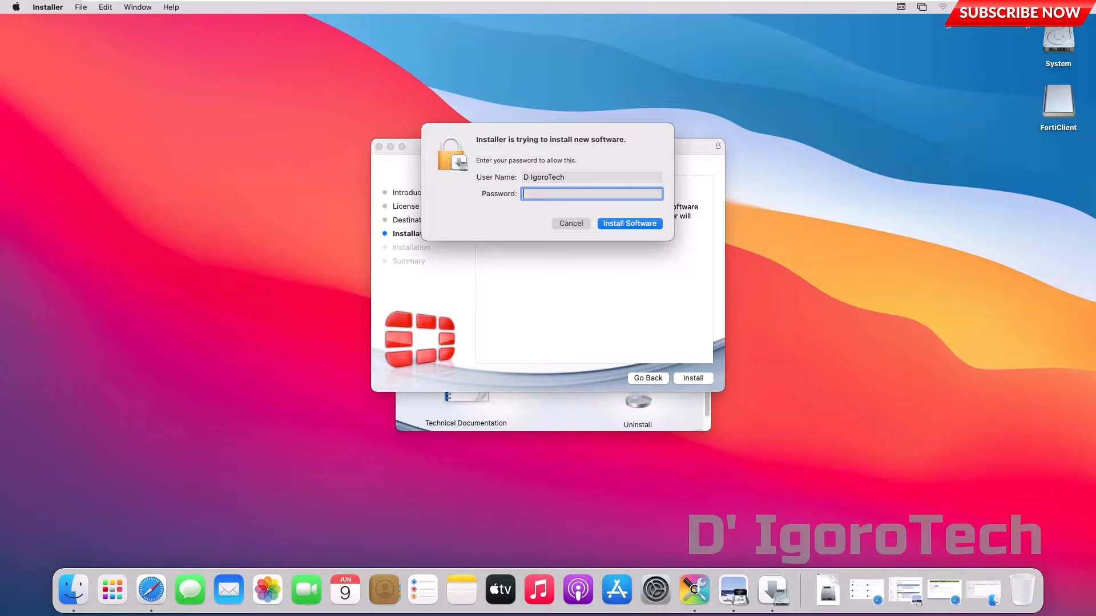
{"action": "type", "text": "****"}
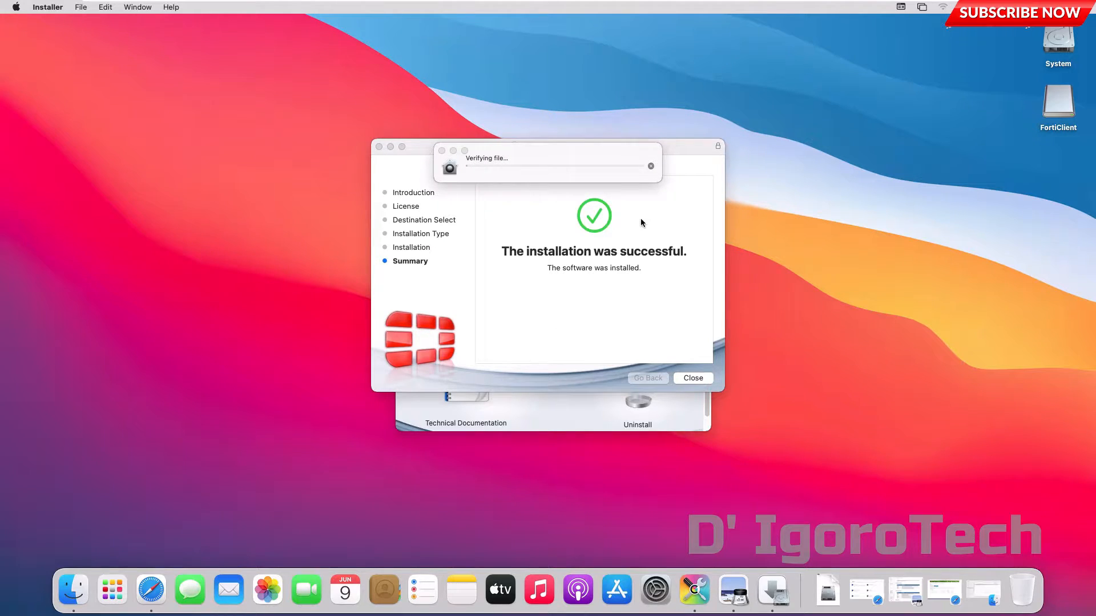
- Close the finished installer, answer the move-to-Trash prompt and close the disk image window
{"action": "left_click", "coordinate": [693, 377]}
{"action": "left_click", "coordinate": [581, 318]}
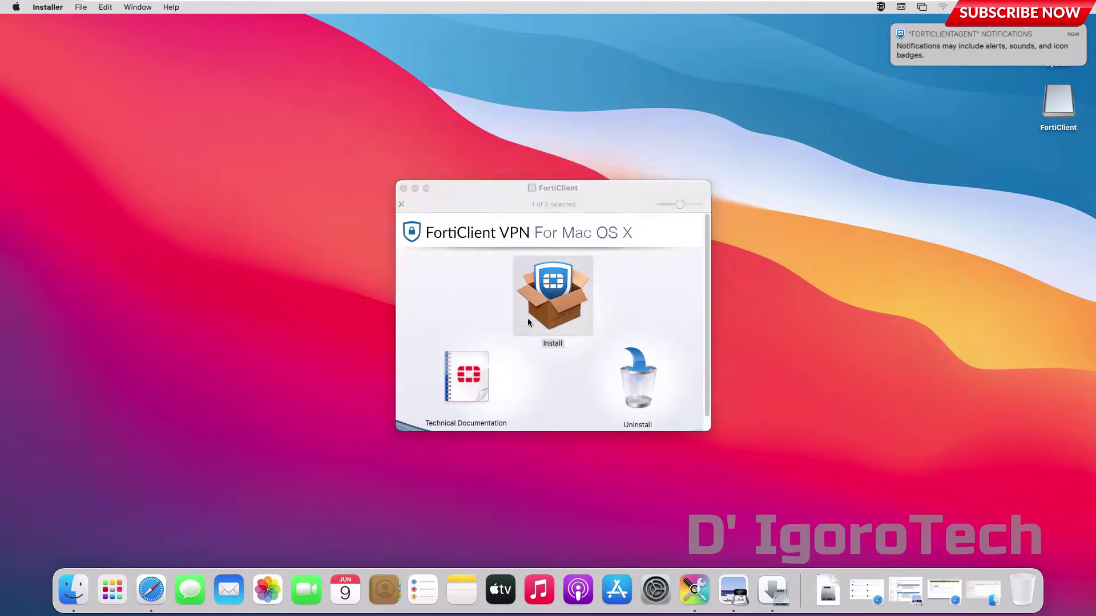
{"action": "left_click", "coordinate": [403, 188]}
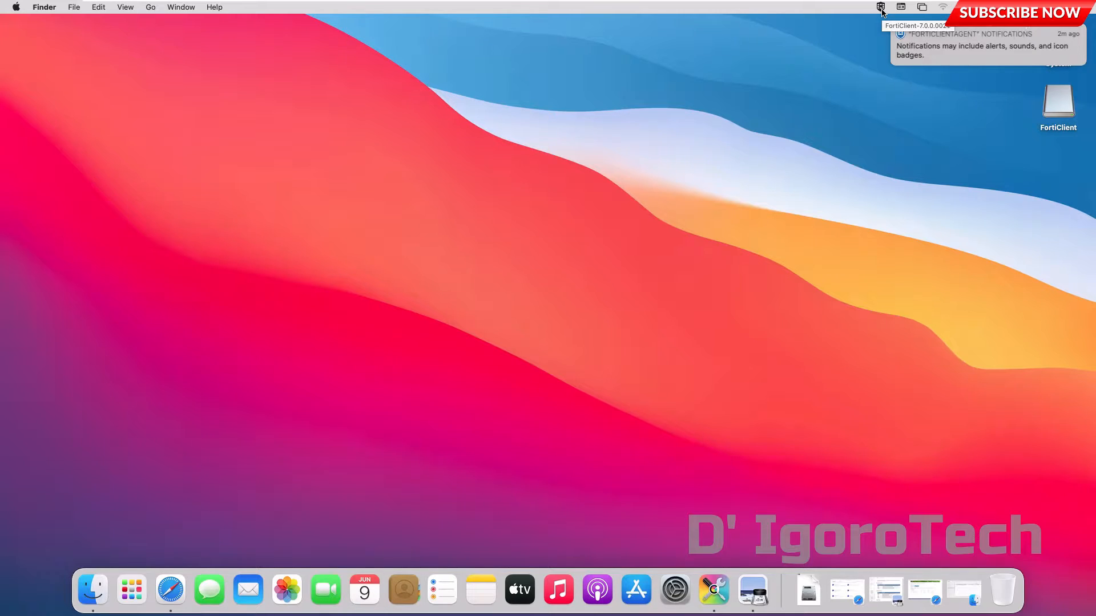
- Launch FortiClient VPN and accept the free-version support terms
{"action": "left_click", "coordinate": [883, 12]}
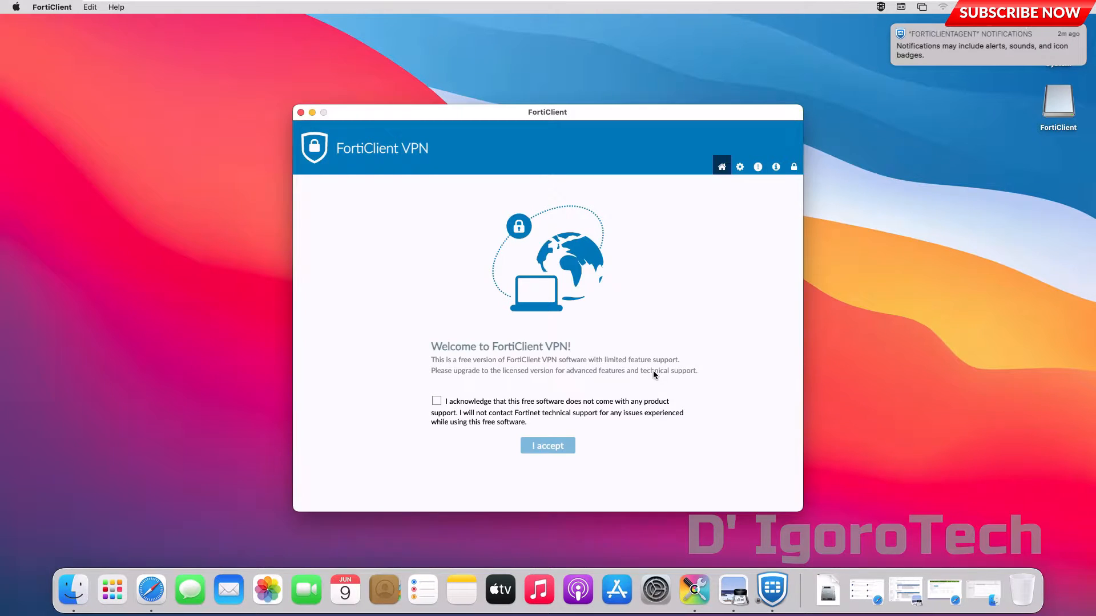
{"action": "left_click", "coordinate": [437, 401]}
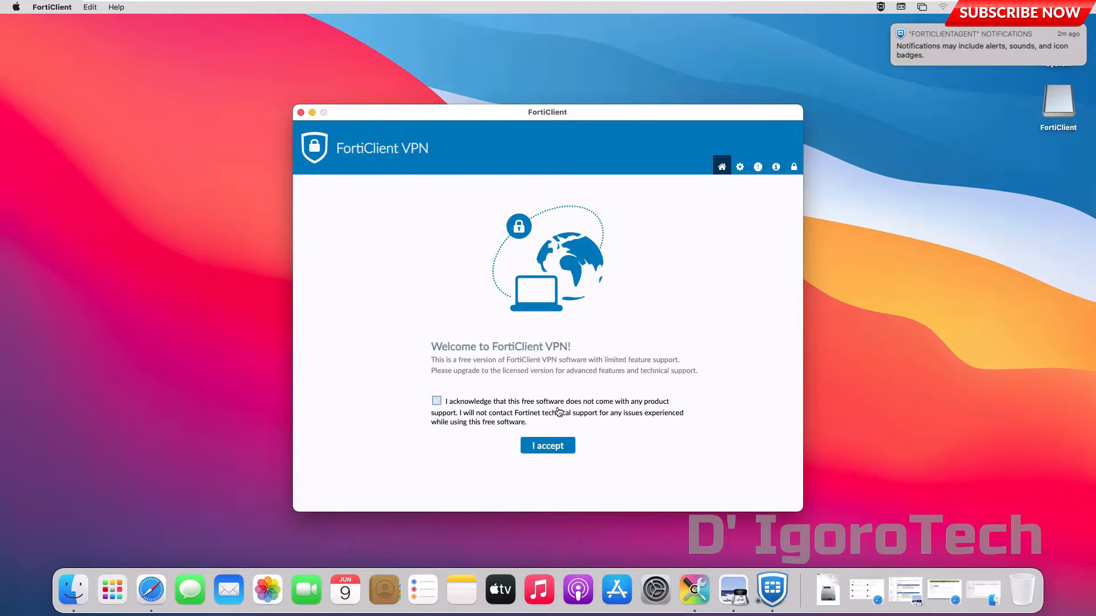
{"action": "left_click", "coordinate": [556, 448]}
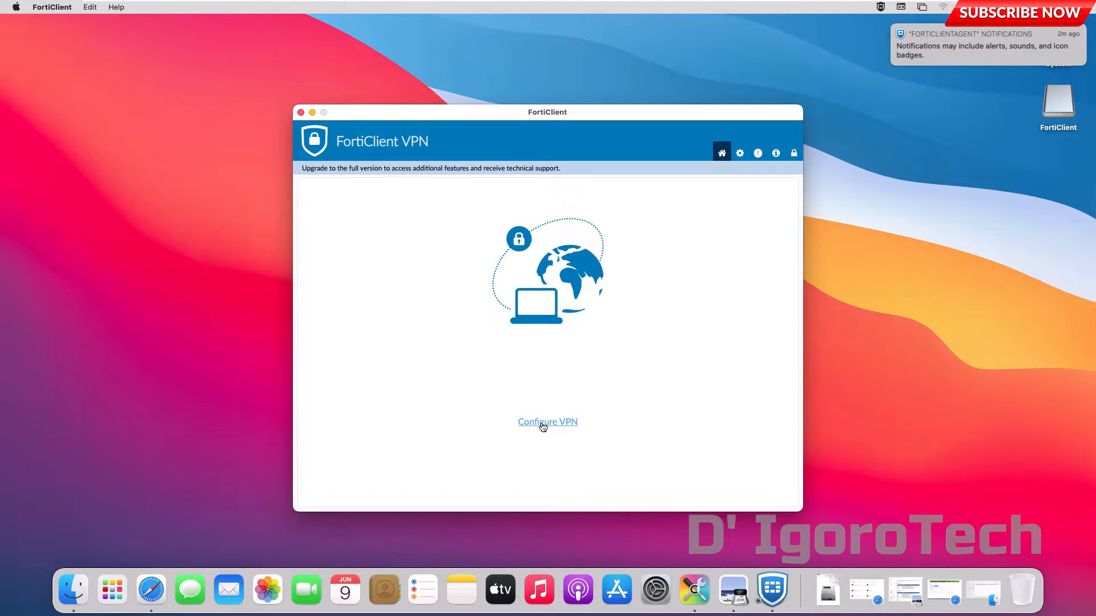
- Check the About page showing version 7.0.0.0022
{"action": "left_click", "coordinate": [543, 423]}
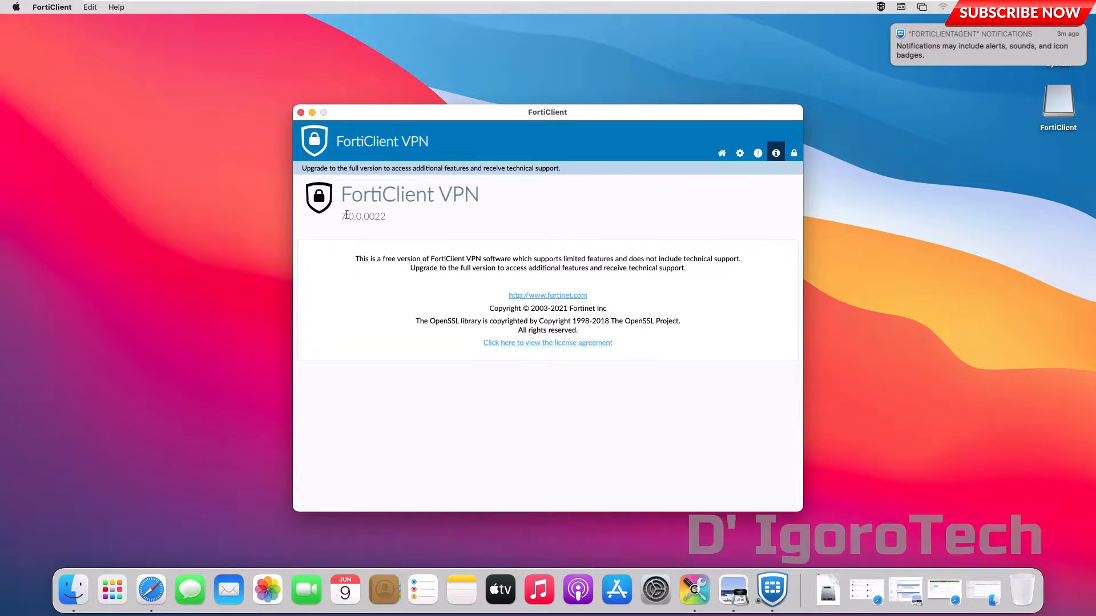
{"action": "left_click_drag", "start_coordinate": [346, 215], "coordinate": [386, 223]}
{"action": "left_click", "coordinate": [385, 218]}
- Start a new VPN connection, settling on SSL-VPN as the type
{"action": "left_click", "coordinate": [721, 154]}
{"action": "left_click", "coordinate": [548, 424]}
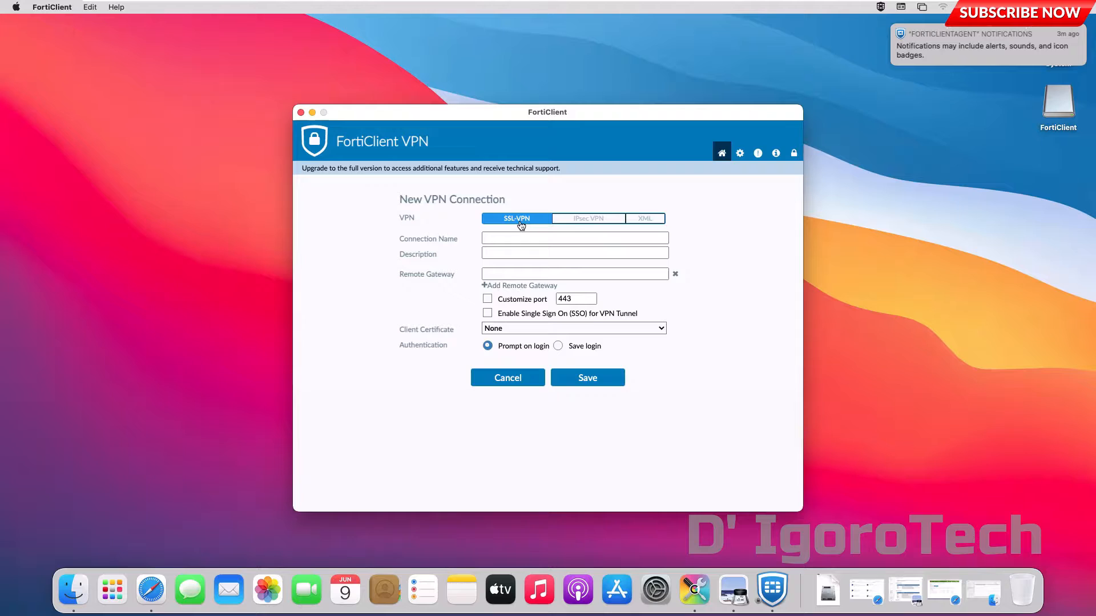
{"action": "left_click", "coordinate": [575, 220]}
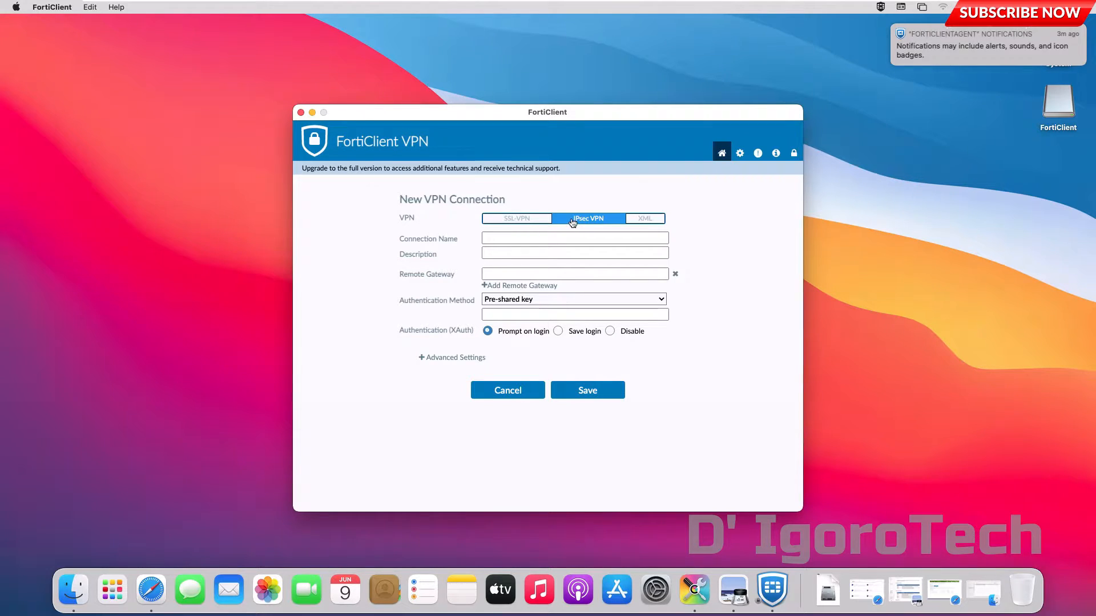
{"action": "left_click", "coordinate": [524, 219]}
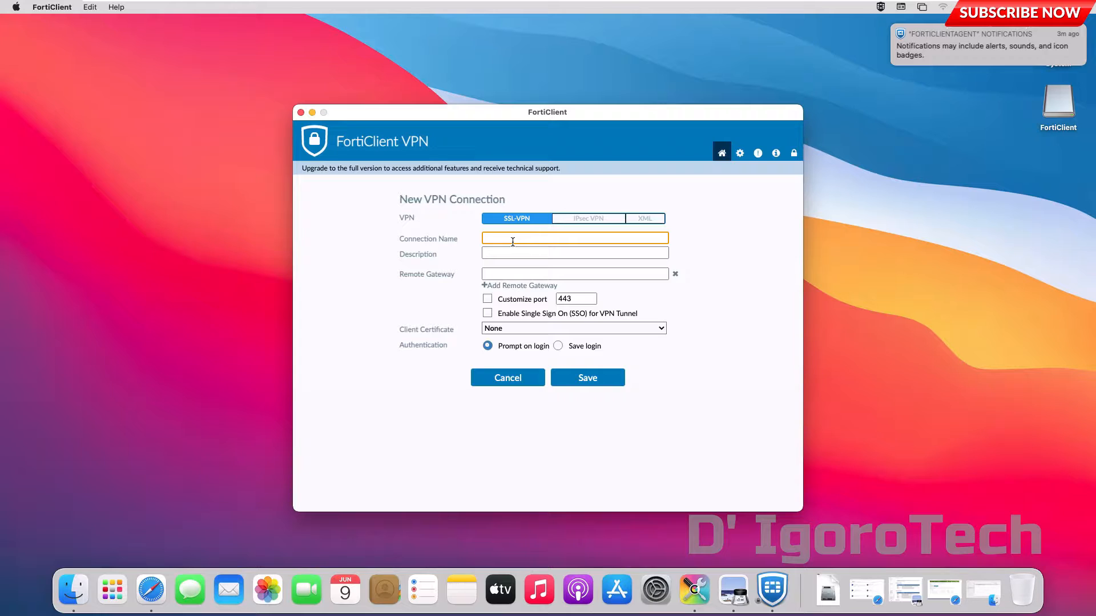
{"action": "type", "text": "D"}
{"action": "type", "text": " Ig"}
{"action": "type", "text": "oroT"}
{"action": "type", "text": "ech"}
- Name it D IgoroTech with gateway digorotech.fortiddns.com and custom port 10443
{"action": "key", "text": "Tab"}
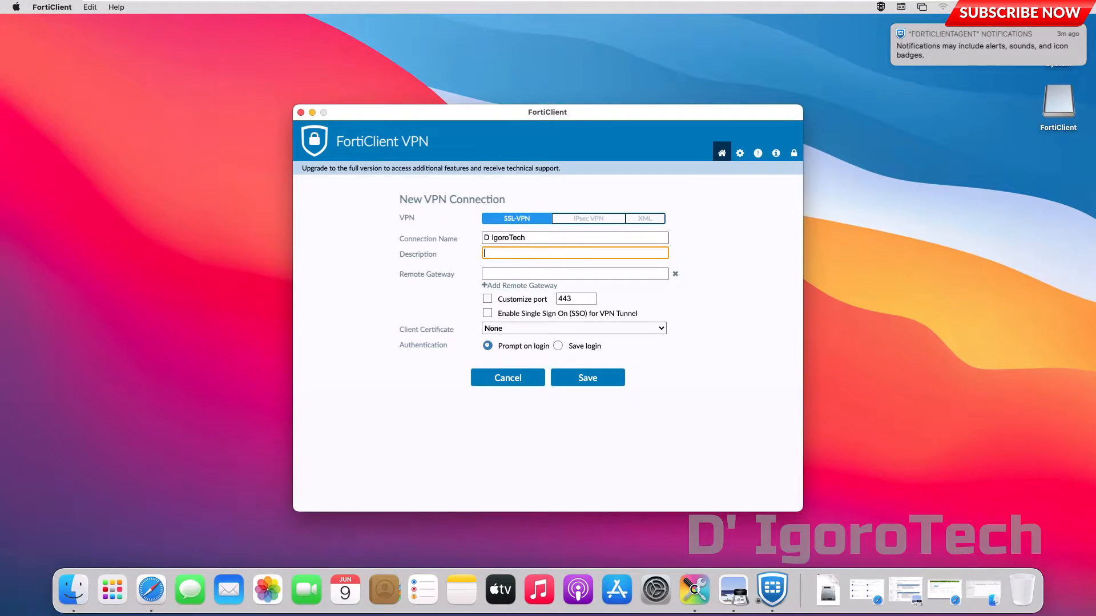
{"action": "key", "text": "Tab"}
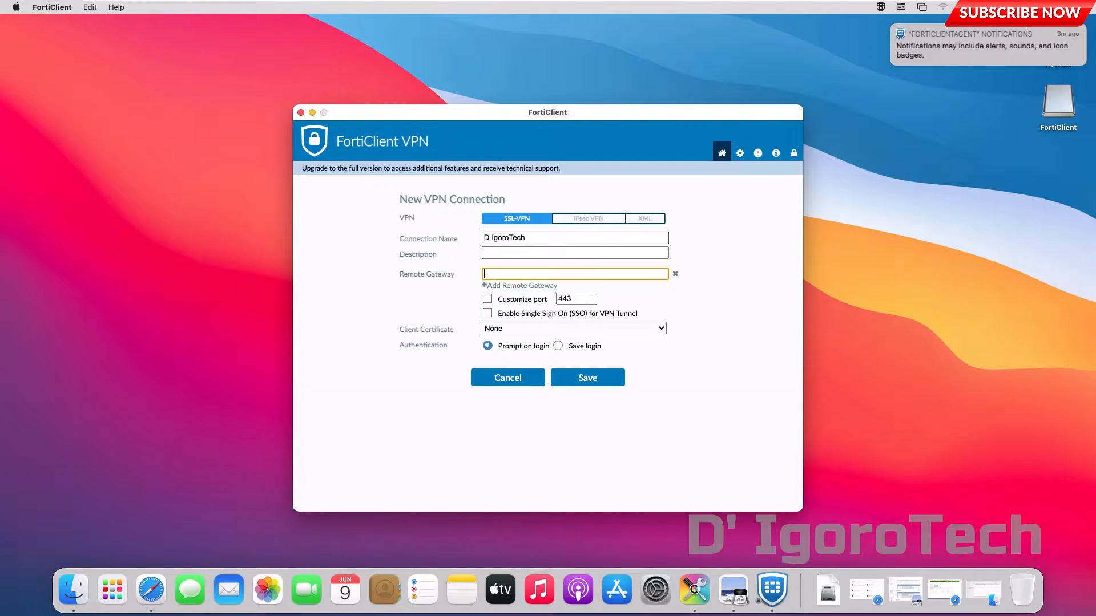
{"action": "type", "text": "digorotec"}
{"action": "type", "text": "h.for"}
{"action": "type", "text": "tiddns.com"}
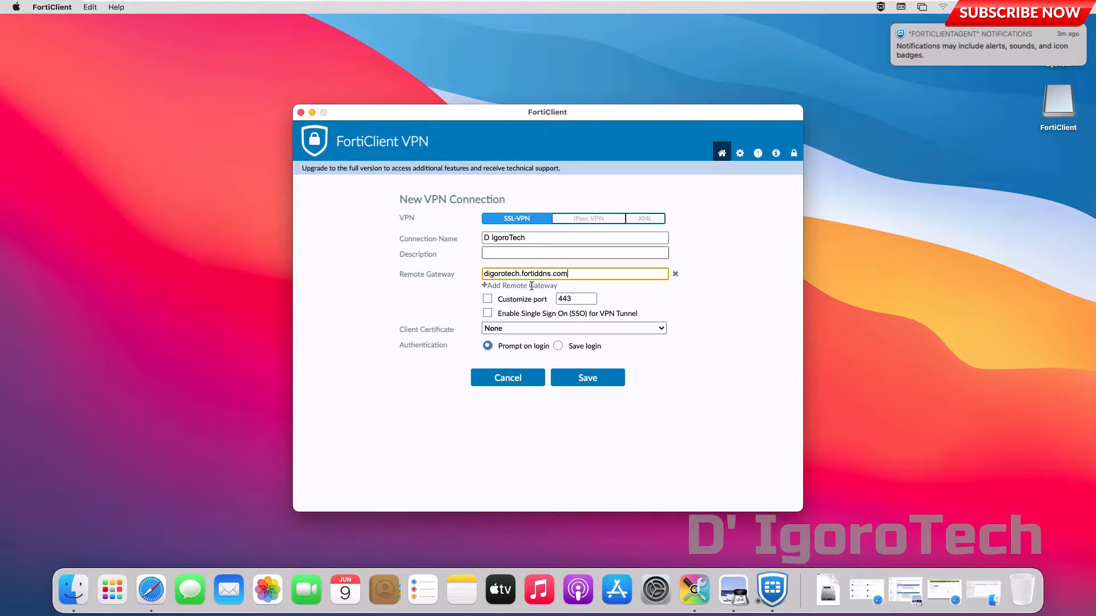
{"action": "left_click", "coordinate": [489, 300]}
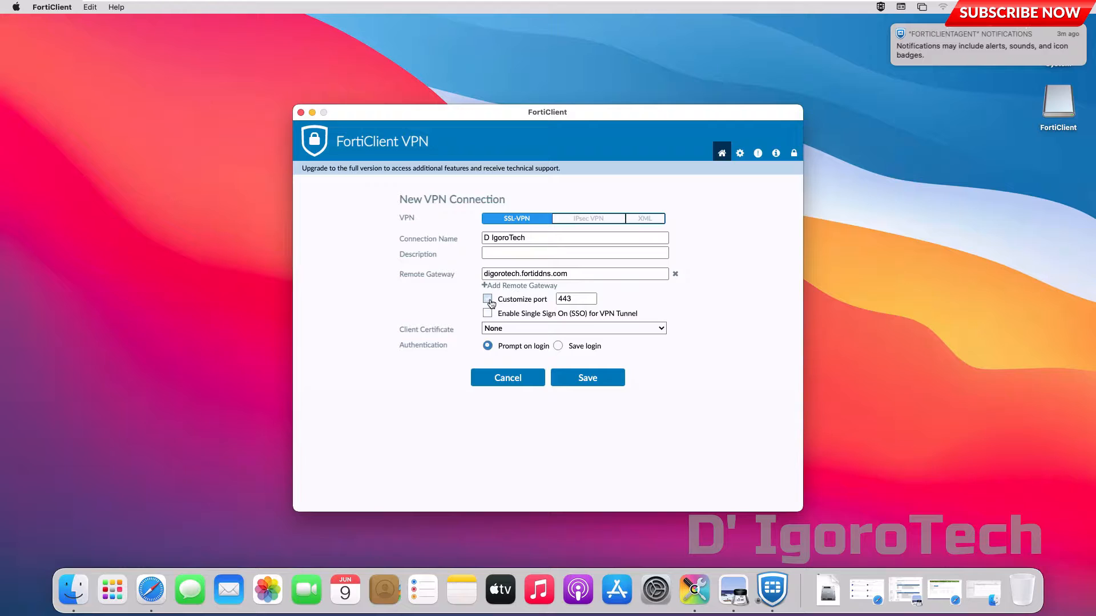
{"action": "left_click", "coordinate": [489, 300]}
{"action": "left_click", "coordinate": [499, 304]}
{"action": "left_click", "coordinate": [560, 301]}
{"action": "type", "text": "10"}
- Enable Save login with username D IgoroTech and save the connection
{"action": "left_click", "coordinate": [562, 347]}
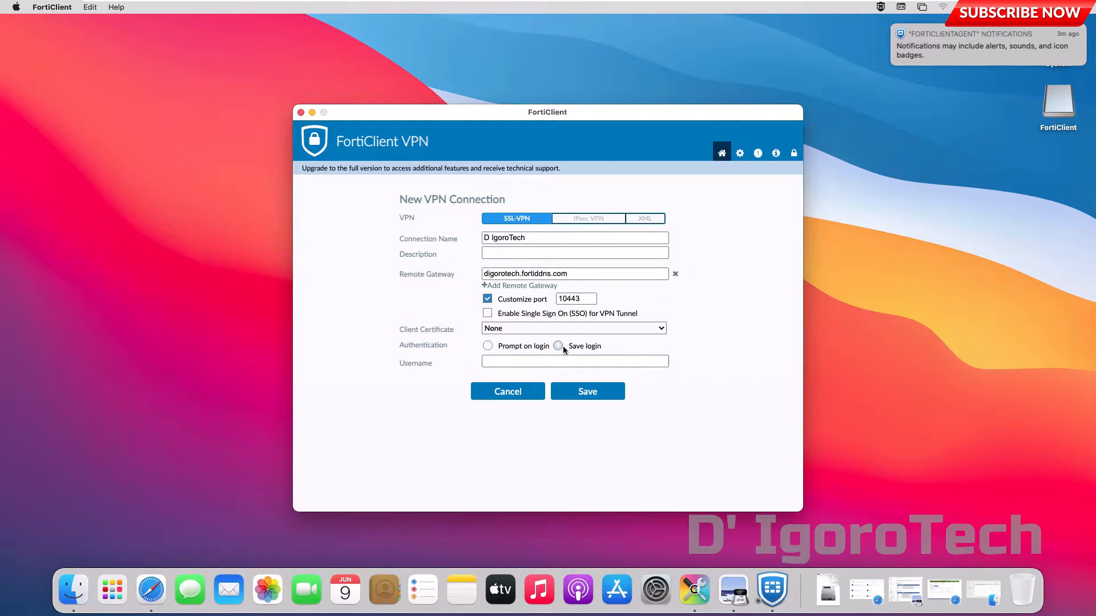
{"action": "left_click", "coordinate": [561, 363]}
{"action": "type", "text": "D "}
{"action": "type", "text": "IgoroTech"}
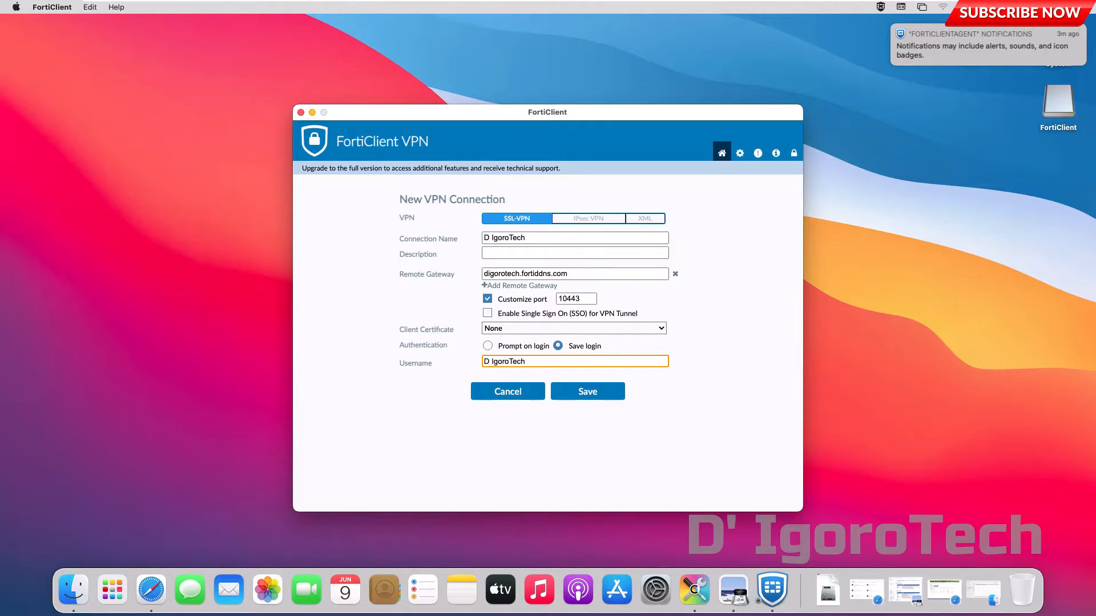
{"action": "left_click", "coordinate": [574, 400]}
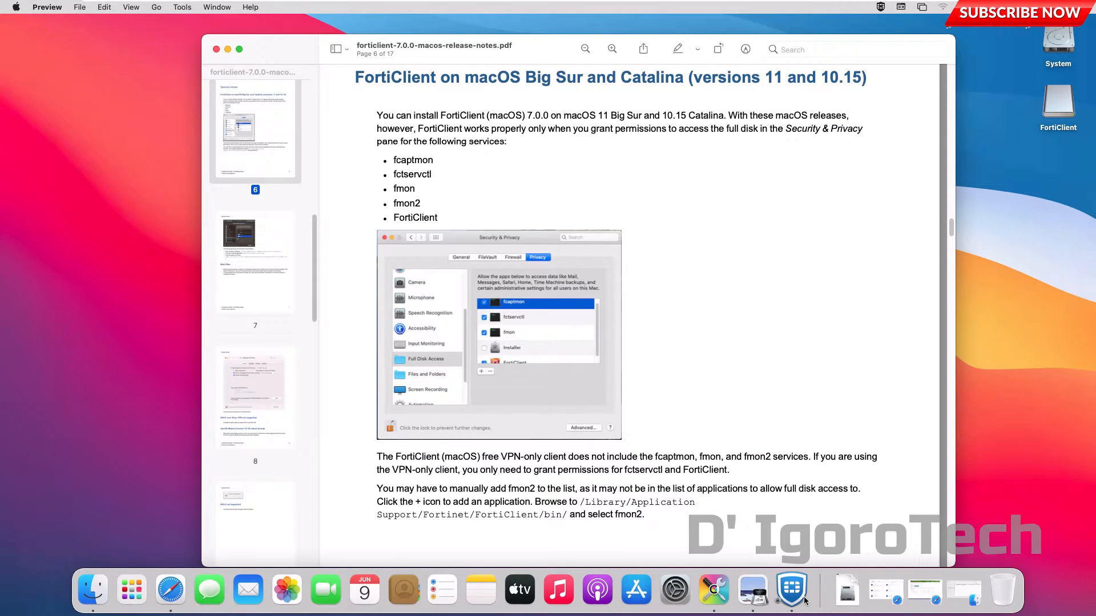
- Open System Preferences after reading the Full Disk Access requirement
{"action": "left_click", "coordinate": [679, 596]}
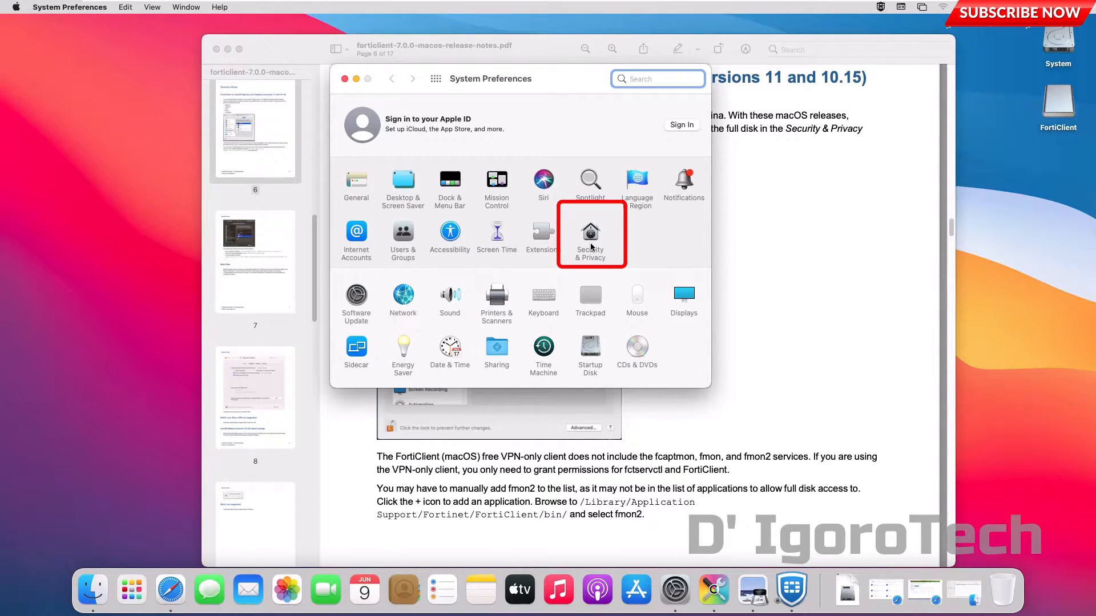
- Unlock Security & Privacy's Full Disk Access list with the admin password
{"action": "left_click", "coordinate": [590, 243]}
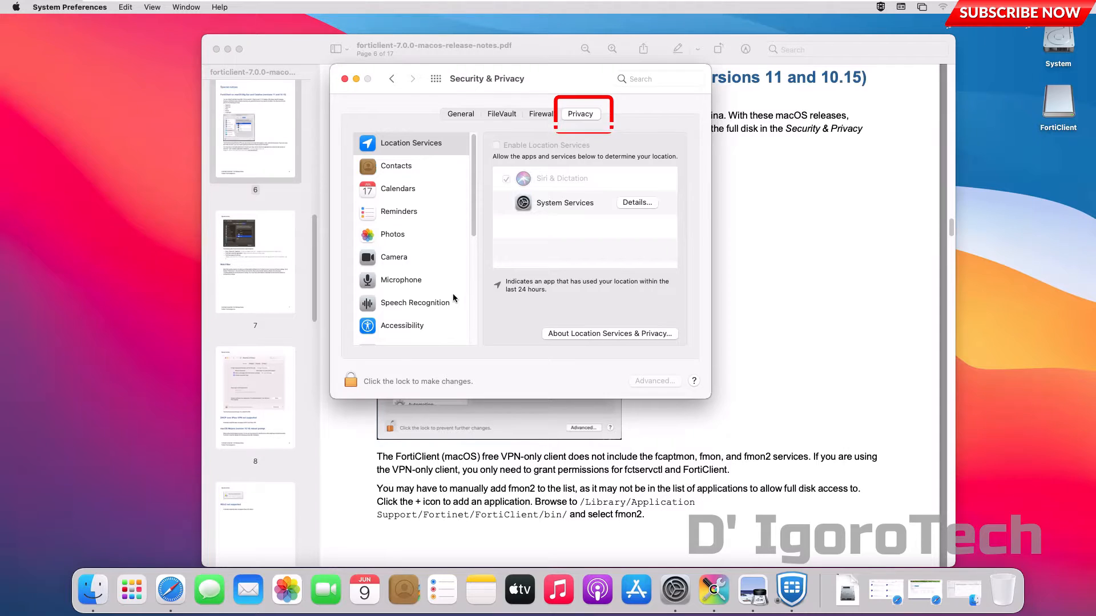
{"action": "scroll", "coordinate": [453, 297], "scroll_direction": "down", "scroll_amount": 1}
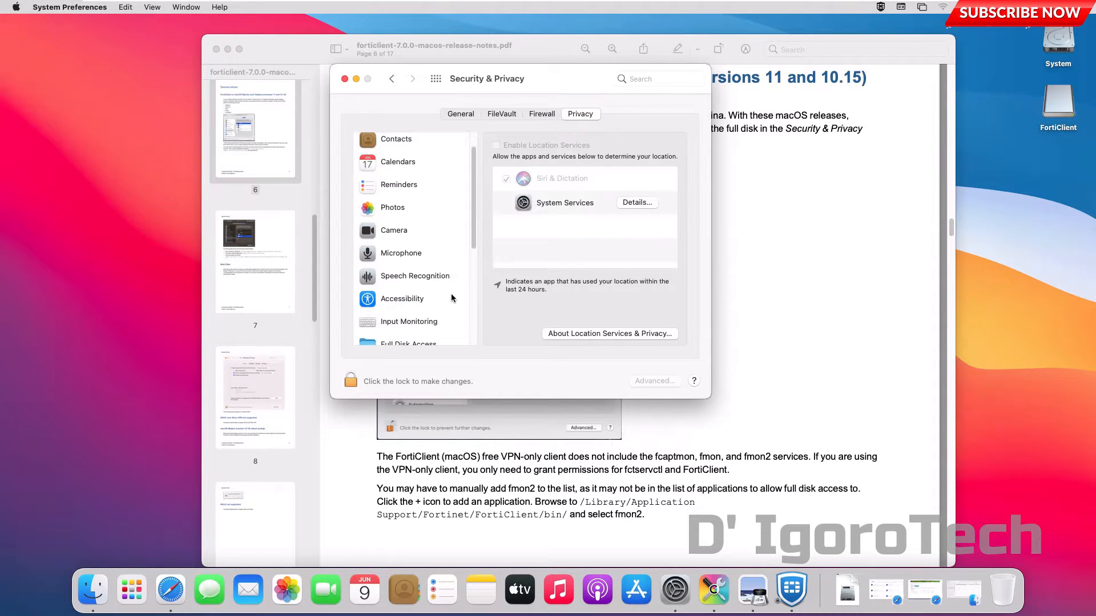
{"action": "scroll", "coordinate": [448, 283], "scroll_direction": "down", "scroll_amount": 2}
{"action": "scroll", "coordinate": [428, 248], "scroll_direction": "down", "scroll_amount": 2}
{"action": "scroll", "coordinate": [412, 203], "scroll_direction": "down", "scroll_amount": 3}
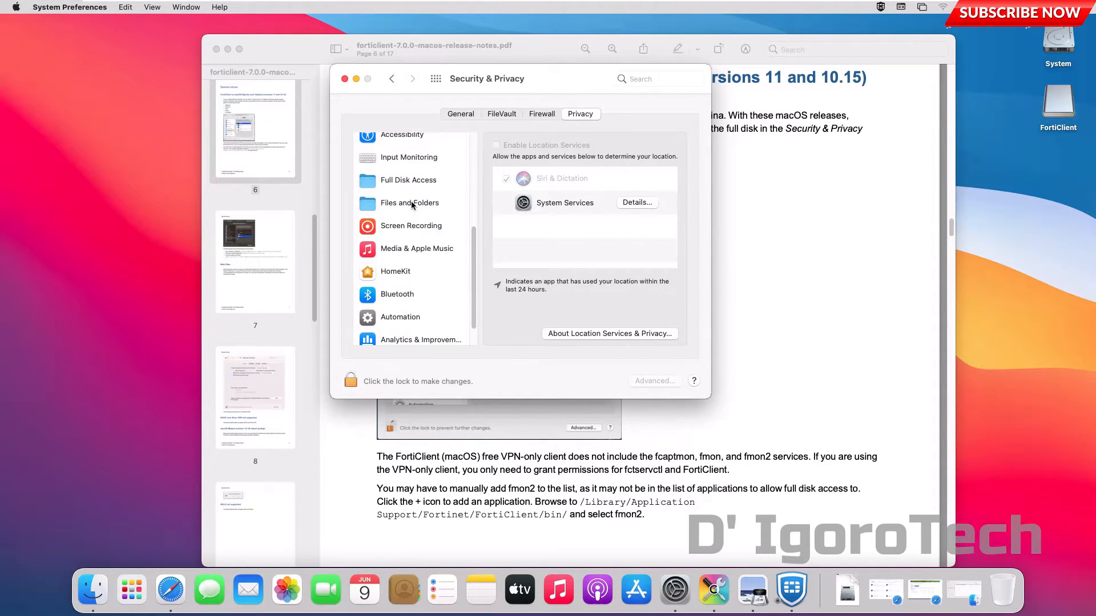
{"action": "left_click", "coordinate": [410, 181]}
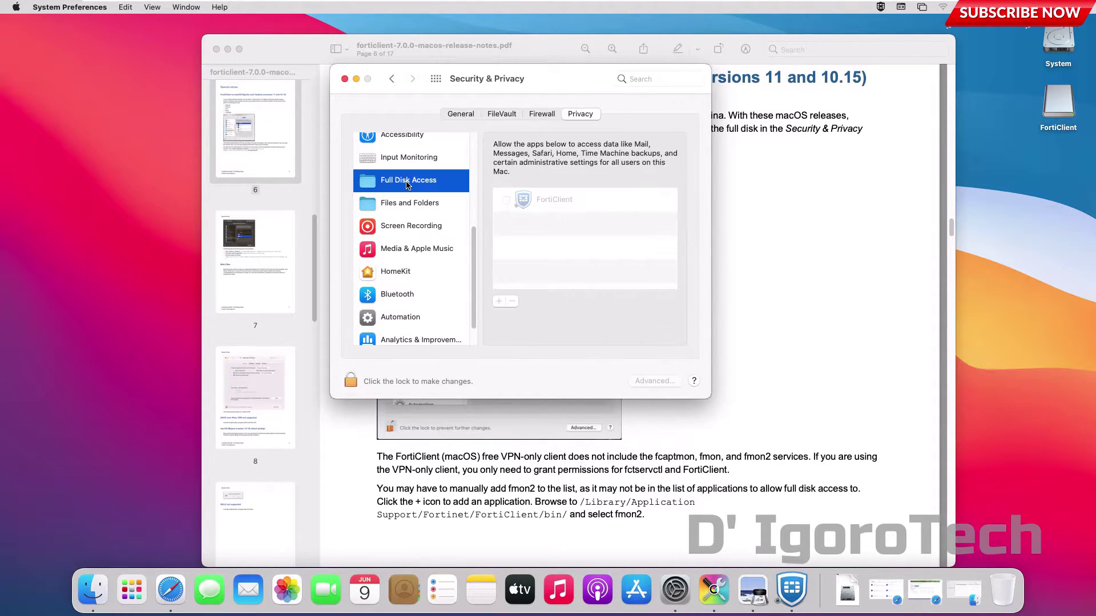
{"action": "left_click", "coordinate": [364, 378]}
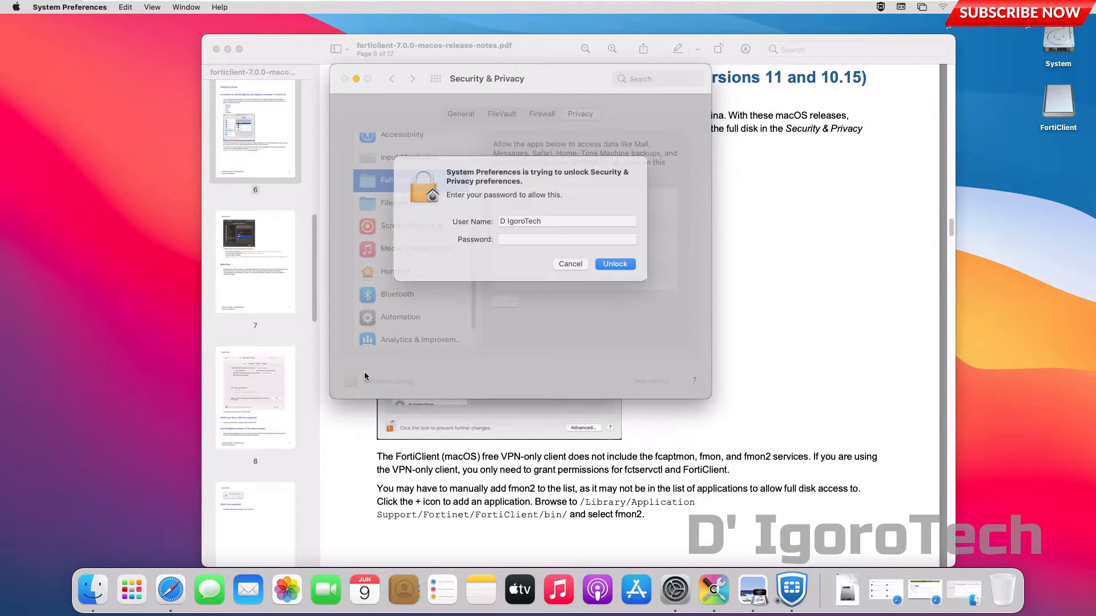
{"action": "type", "text": "••"}
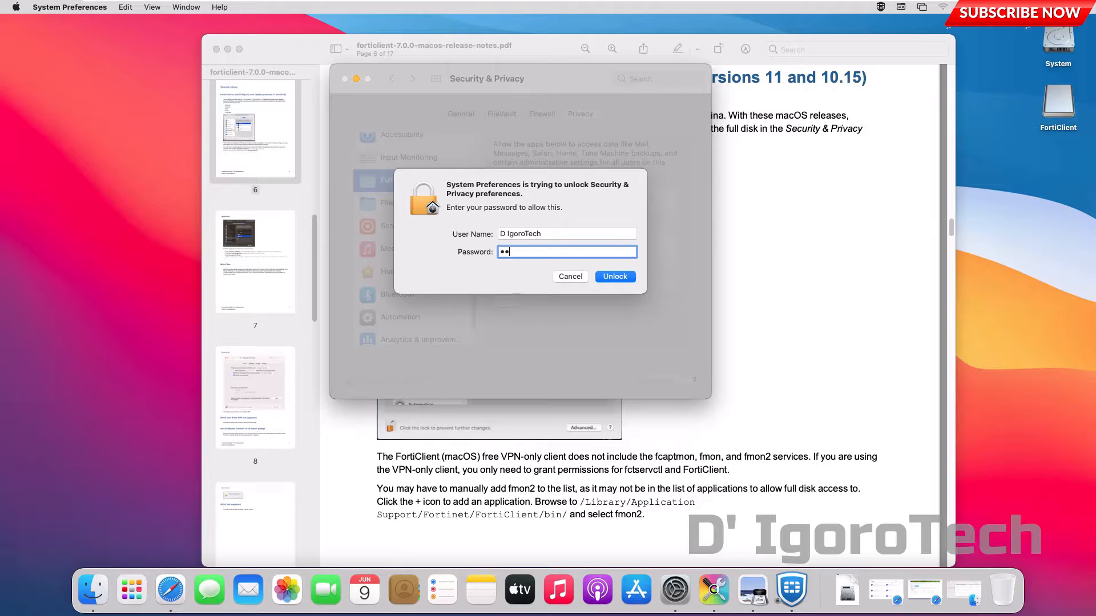
{"action": "type", "text": "••"}
{"action": "left_click", "coordinate": [609, 278]}
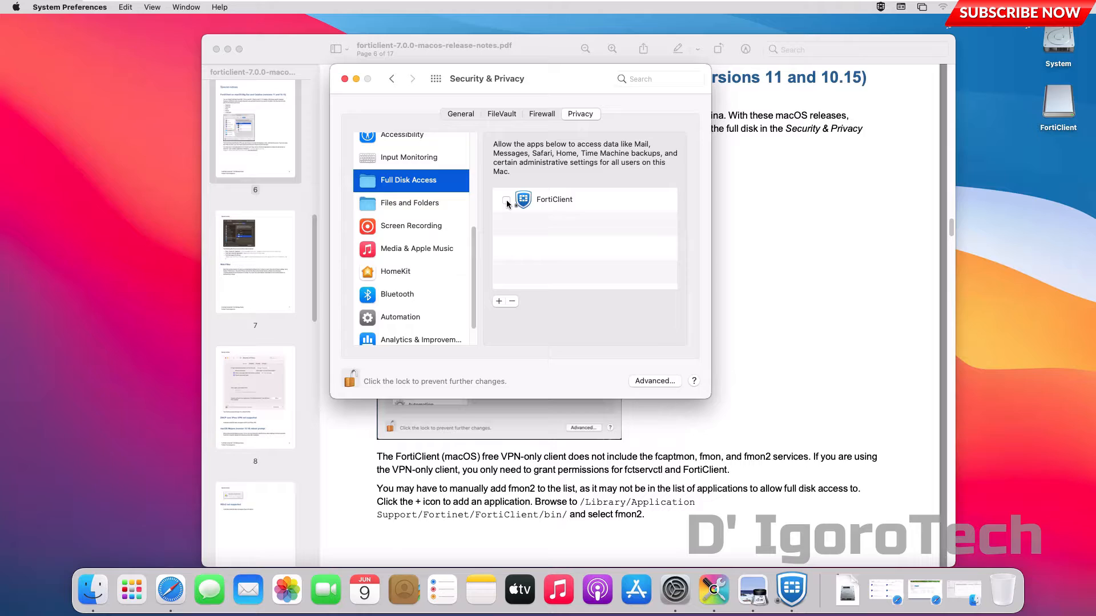
- Grant FortiClient Full Disk Access, quit and reopen it, then relock the privacy settings
{"action": "left_click", "coordinate": [506, 201]}
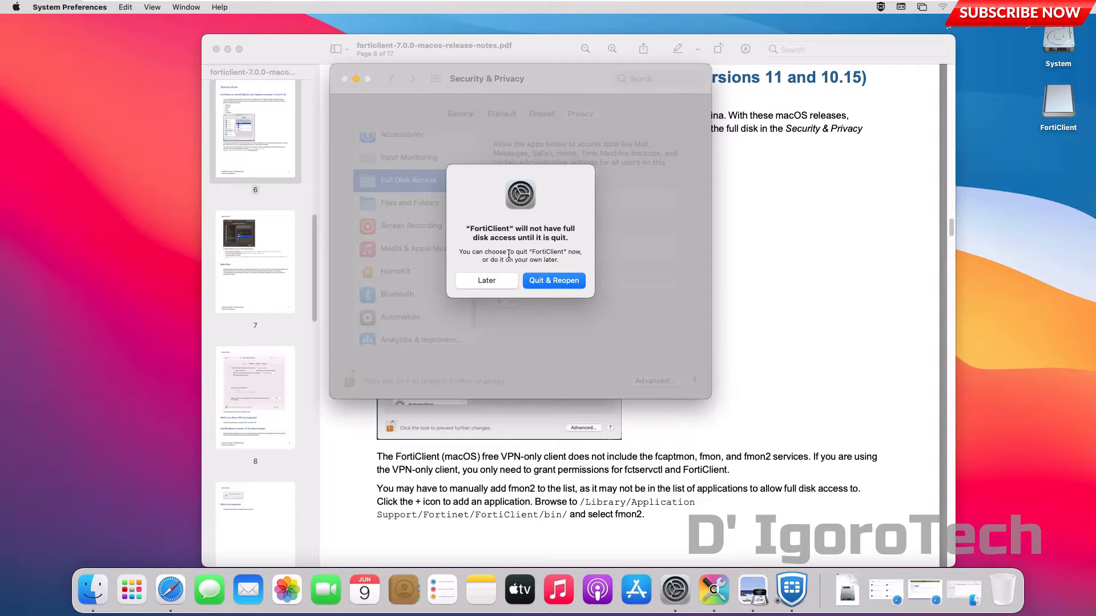
{"action": "left_click", "coordinate": [548, 283]}
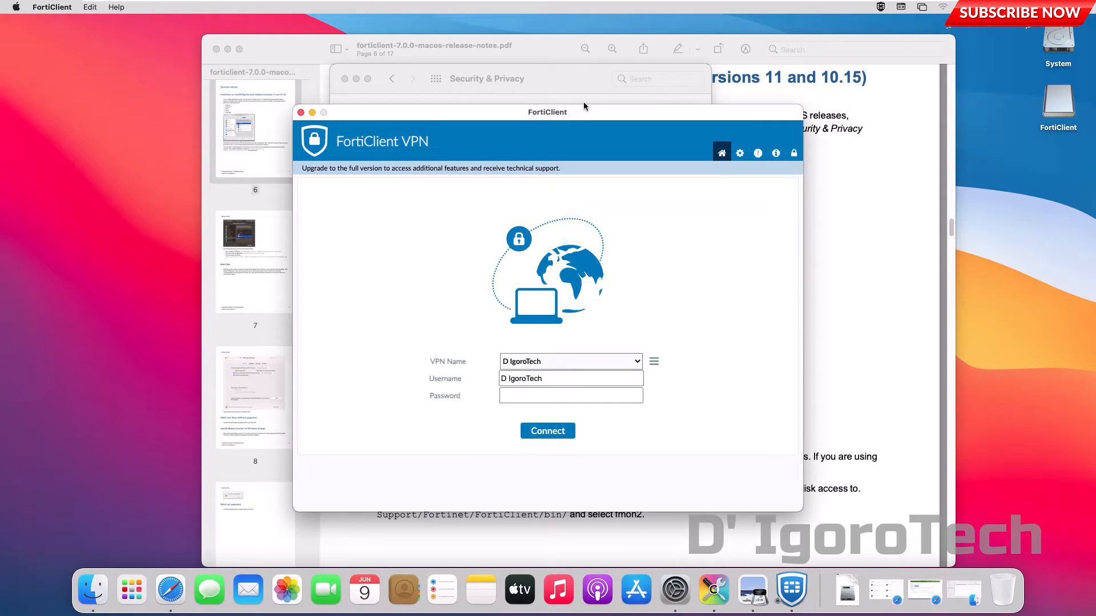
{"action": "left_click", "coordinate": [574, 79]}
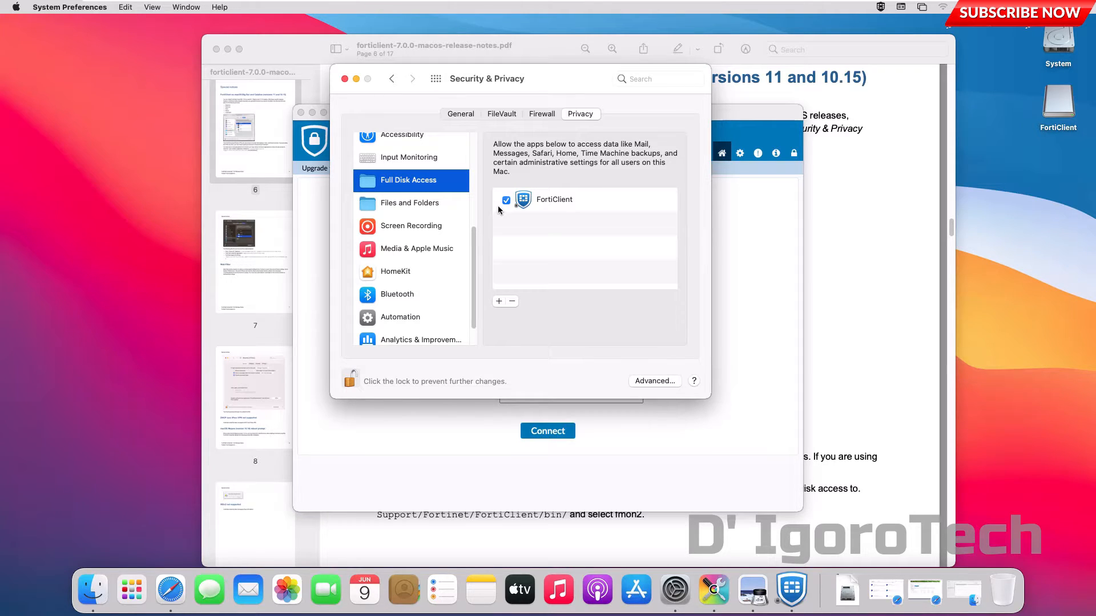
{"action": "left_click", "coordinate": [349, 383]}
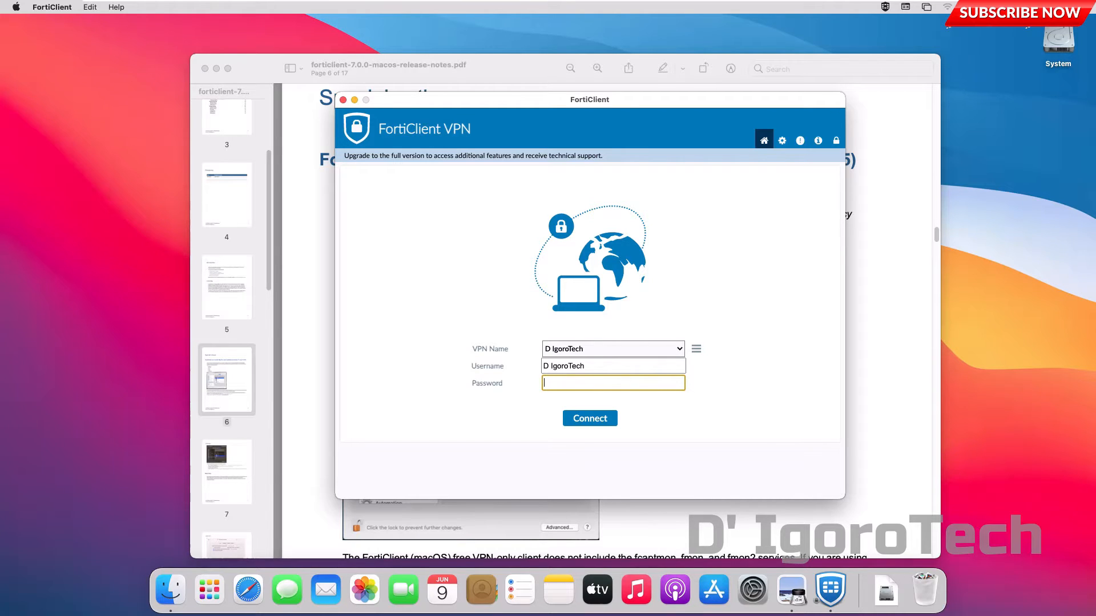
{"action": "type", "text": "********"}
- Attempt the D IgoroTech connection and cancel at the invalid server certificate warning
{"action": "left_click", "coordinate": [589, 421]}
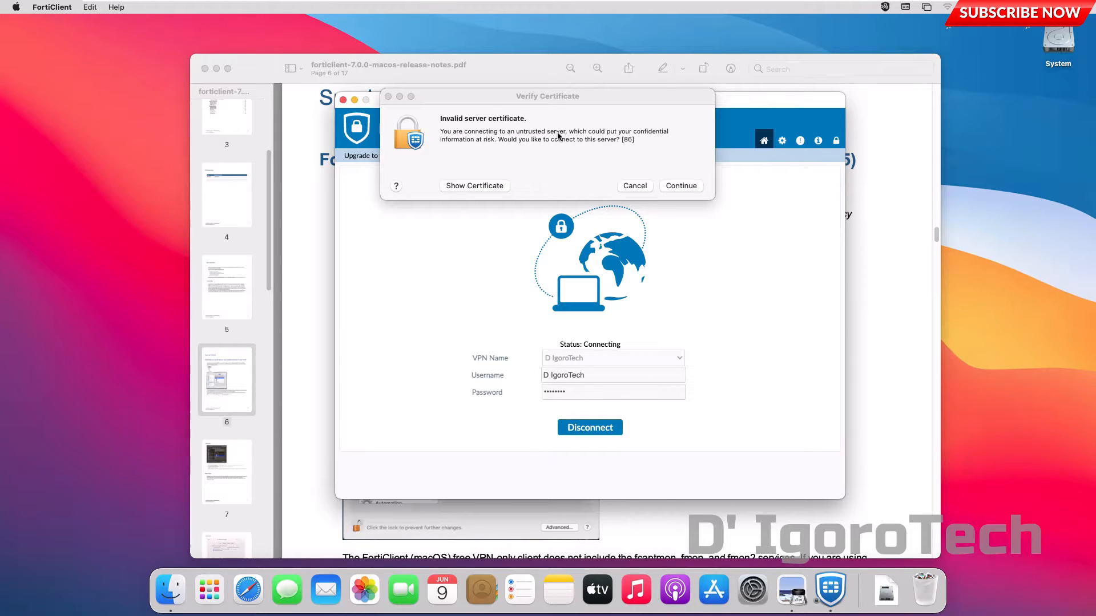
{"action": "left_click", "coordinate": [634, 187]}
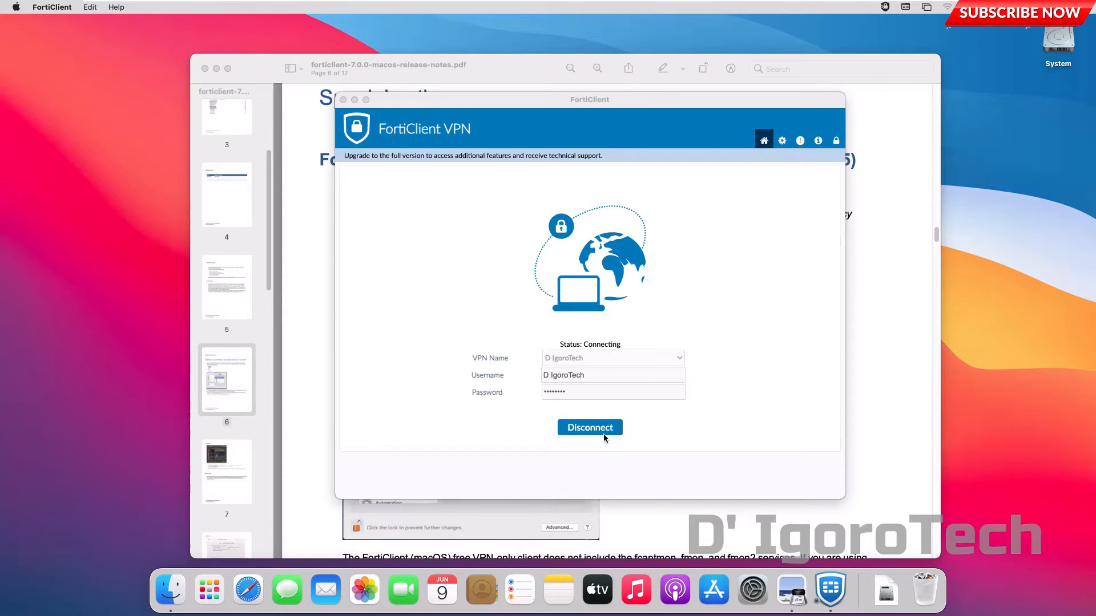
- Unlock FortiClient settings with the admin password and enable Do not Warn Invalid Server Certificate
{"action": "left_click", "coordinate": [782, 142]}
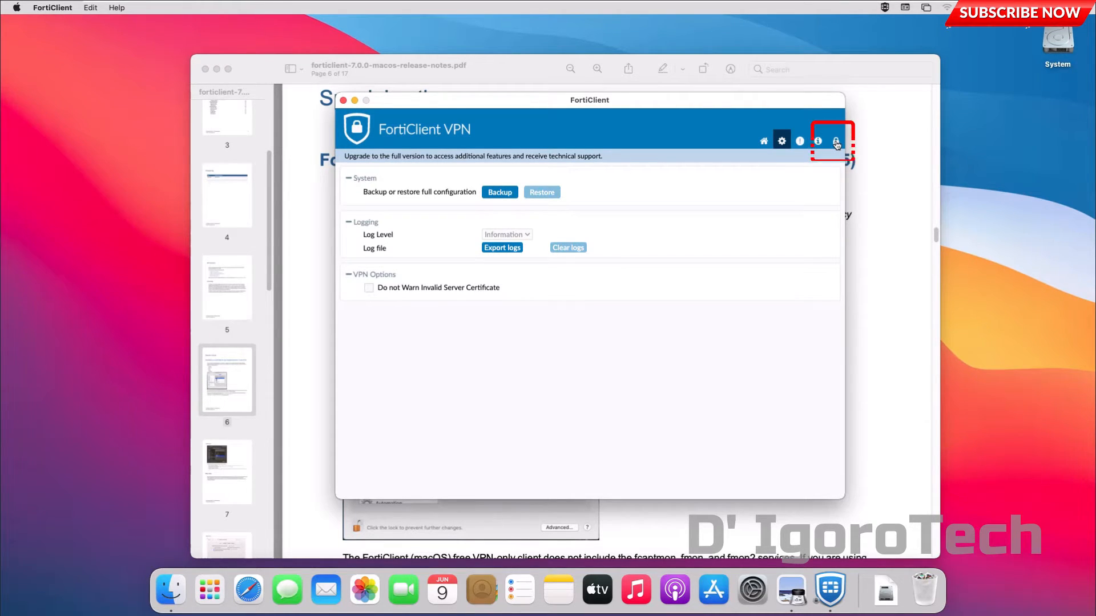
{"action": "left_click", "coordinate": [835, 143]}
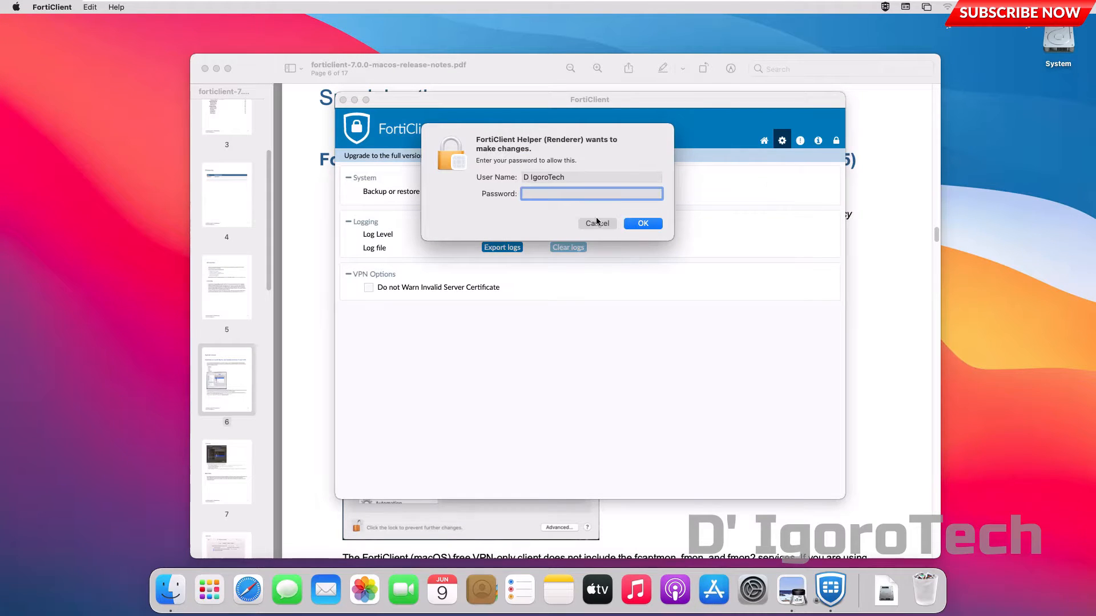
{"action": "type", "text": "****"}
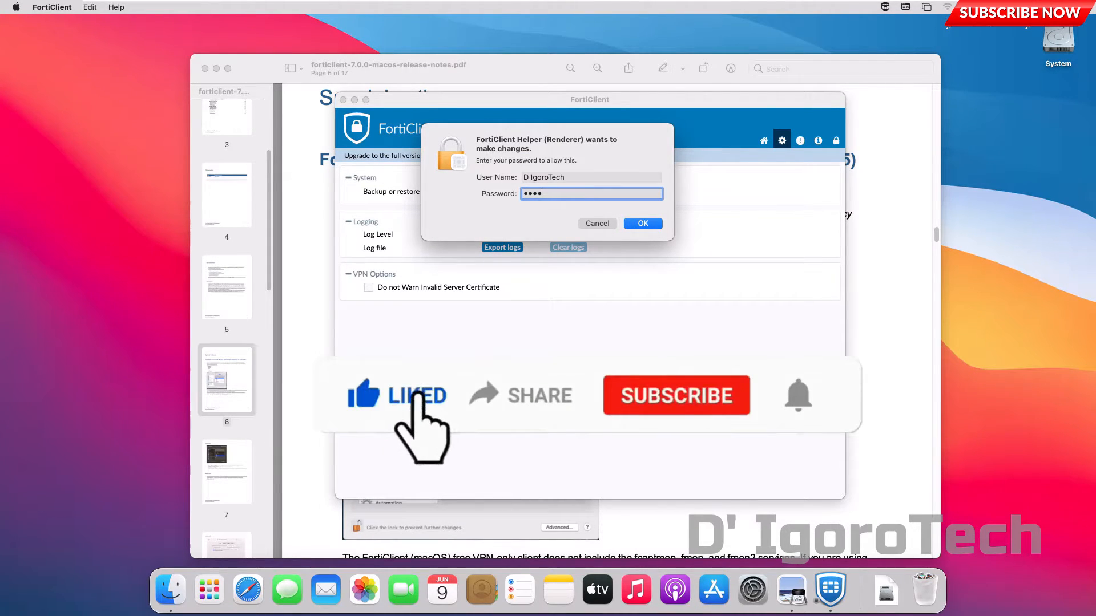
{"action": "left_click", "coordinate": [638, 223]}
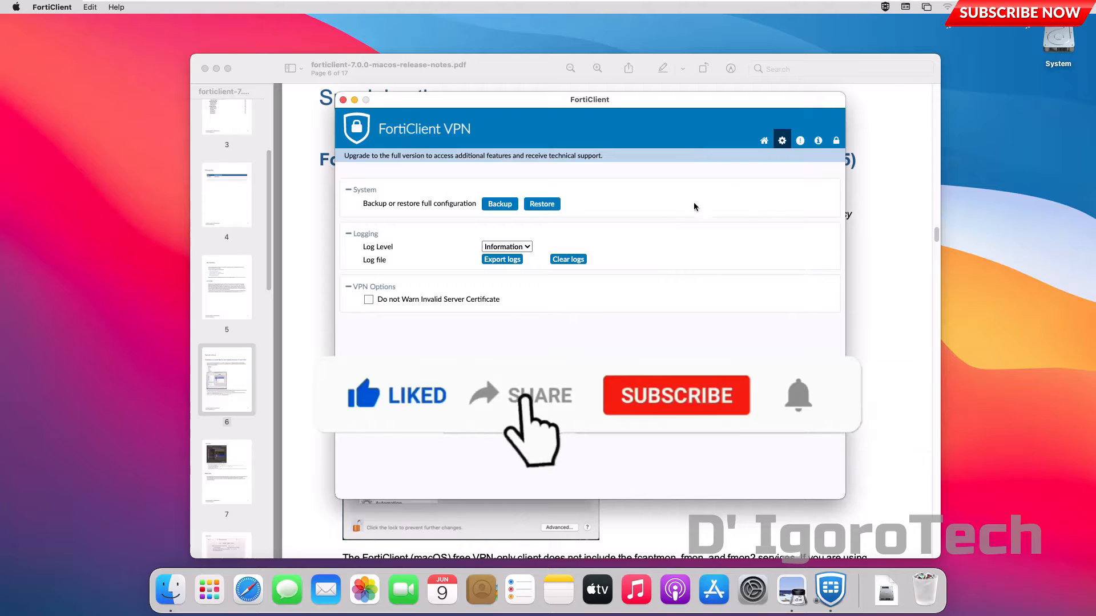
{"action": "left_click", "coordinate": [369, 299]}
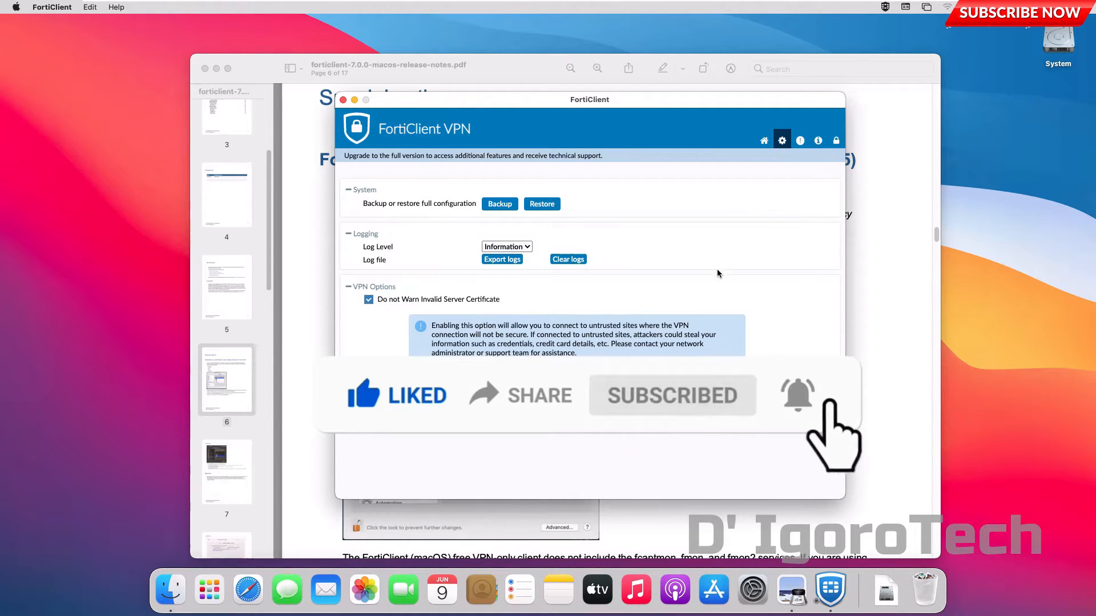
- Connect to the D IgoroTech VPN from the login page with the password
{"action": "left_click", "coordinate": [764, 141]}
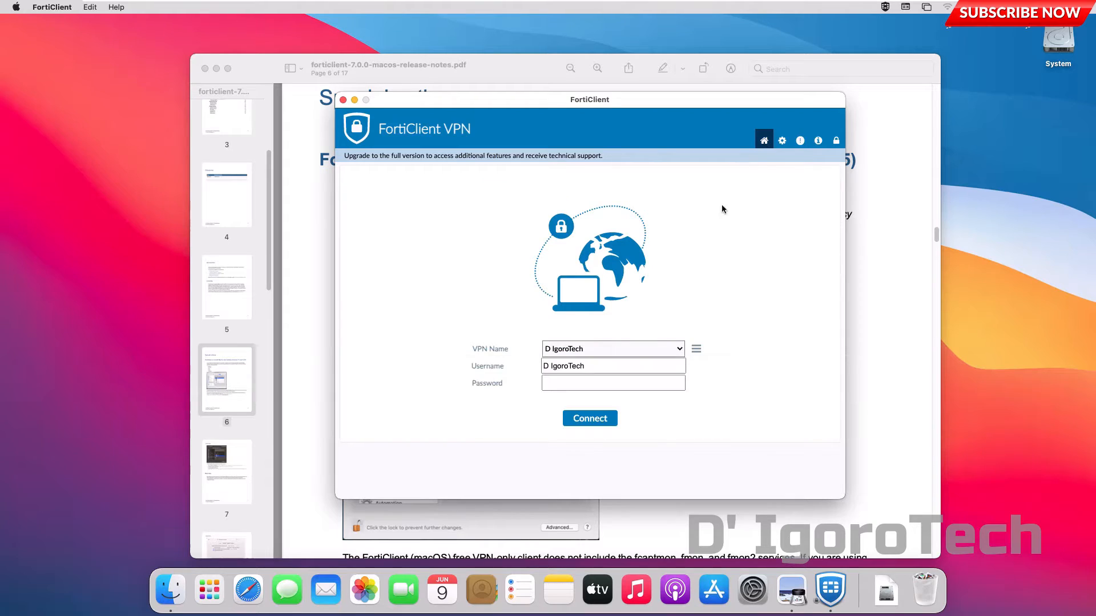
{"action": "left_click", "coordinate": [580, 383]}
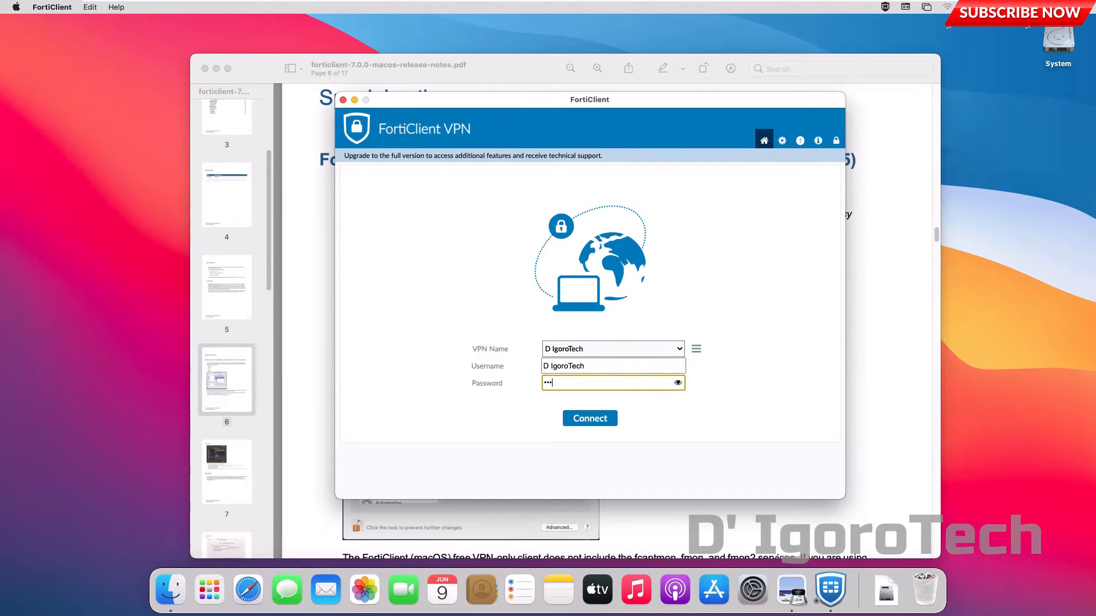
{"action": "left_click", "coordinate": [593, 424]}
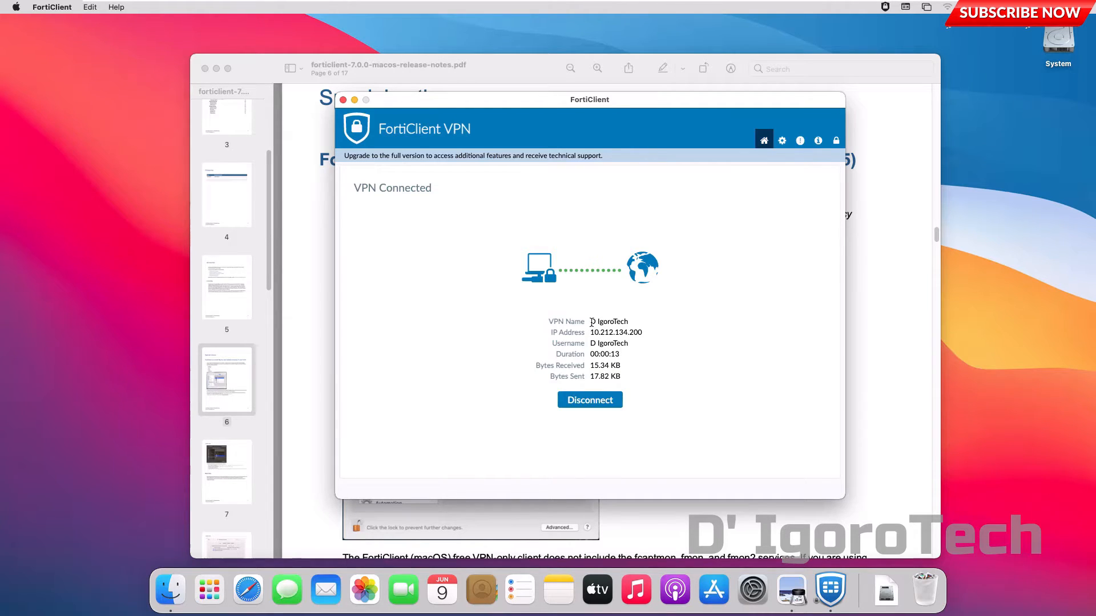
- Review the connection details: VPN name, IP 10.212.134.200, username and statistics
{"action": "left_click_drag", "start_coordinate": [590, 322], "coordinate": [643, 335]}
{"action": "left_click", "coordinate": [622, 344]}
{"action": "mouse_move", "coordinate": [591, 342]}
{"action": "left_mouse_down"}
{"action": "mouse_move", "coordinate": [628, 344]}
{"action": "mouse_move", "coordinate": [631, 377]}
{"action": "left_mouse_up"}
{"action": "left_click", "coordinate": [618, 354]}
{"action": "left_click", "coordinate": [631, 376]}
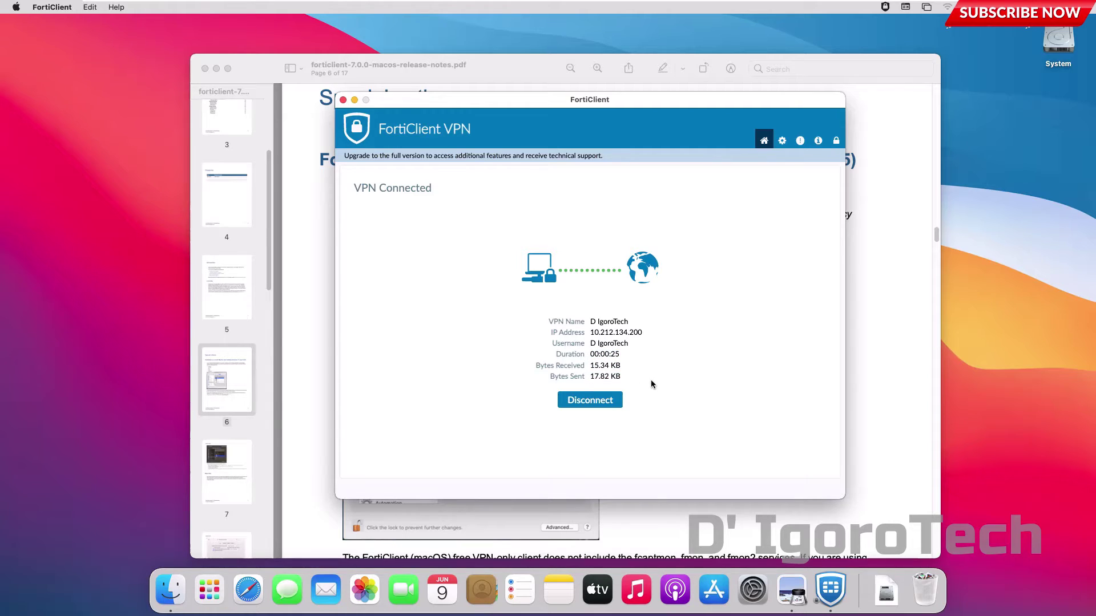
- Disconnect, then add a Site Inasin connection with its gateway, port 10443 and saved login
{"action": "left_click", "coordinate": [603, 405]}
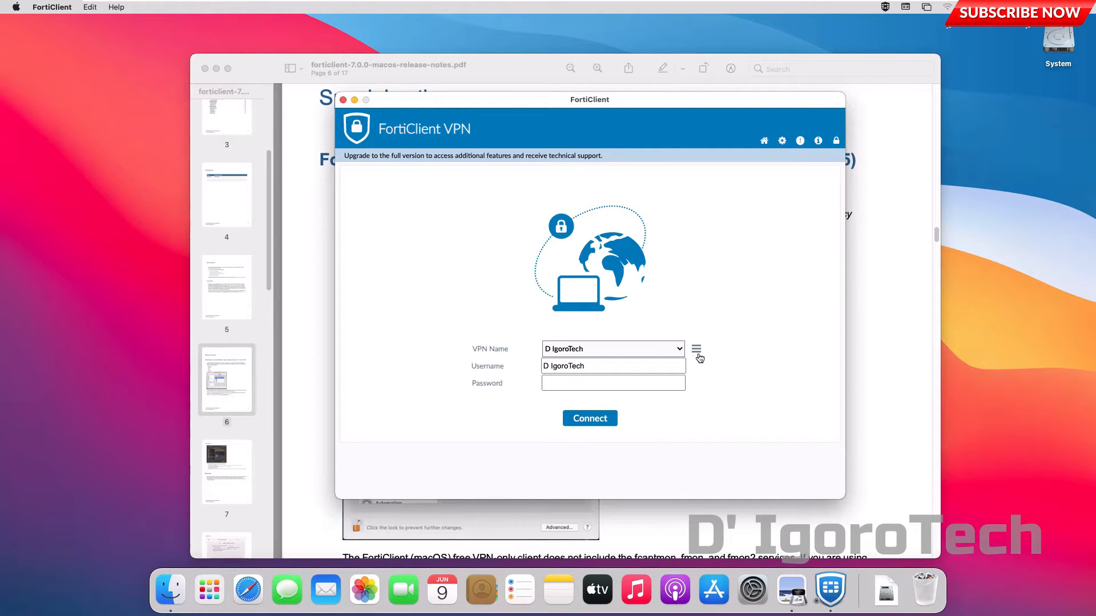
{"action": "left_click", "coordinate": [698, 352]}
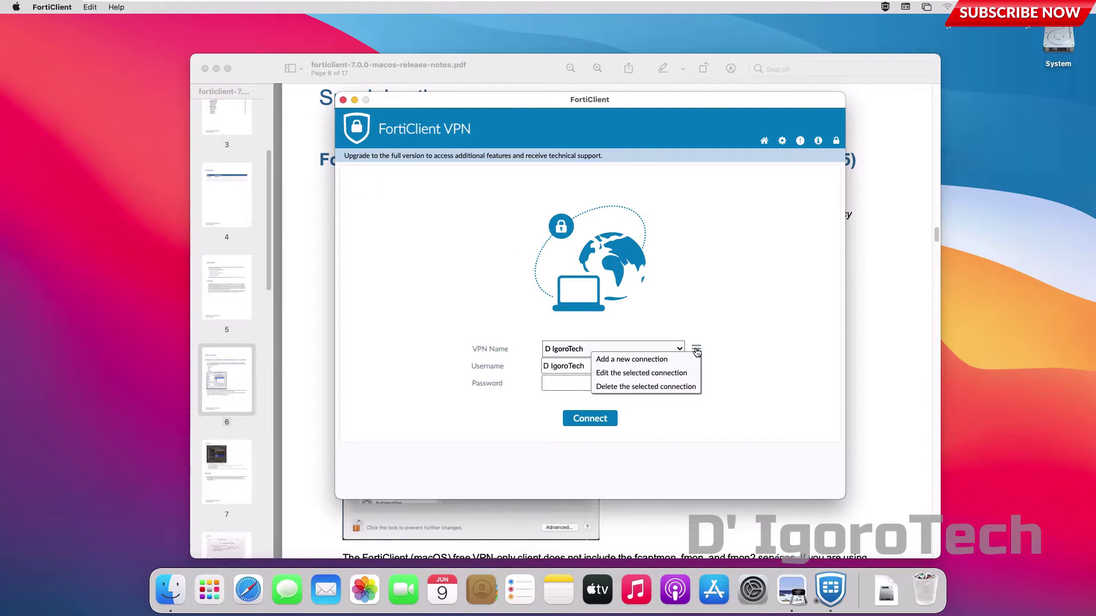
{"action": "left_click", "coordinate": [634, 358]}
{"action": "left_click", "coordinate": [557, 227]}
{"action": "type", "text": "Site"}
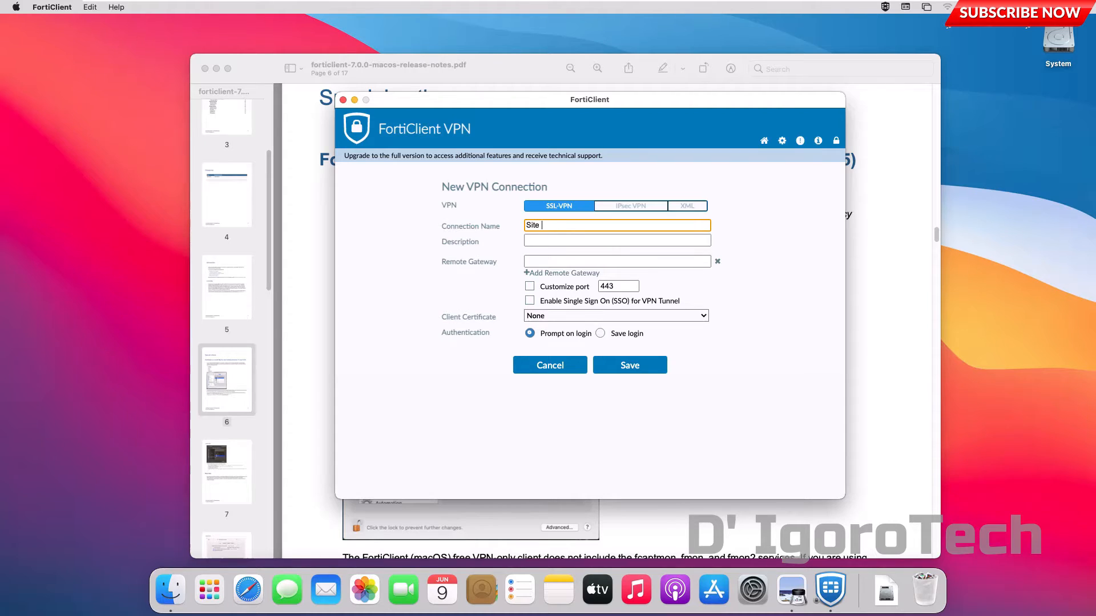
{"action": "type", "text": " Inasin"}
{"action": "key", "text": "Tab"}
{"action": "key", "text": "Tab"}
{"action": "type", "text": "inasin.fortiddns.com"}
{"action": "left_click", "coordinate": [529, 286]}
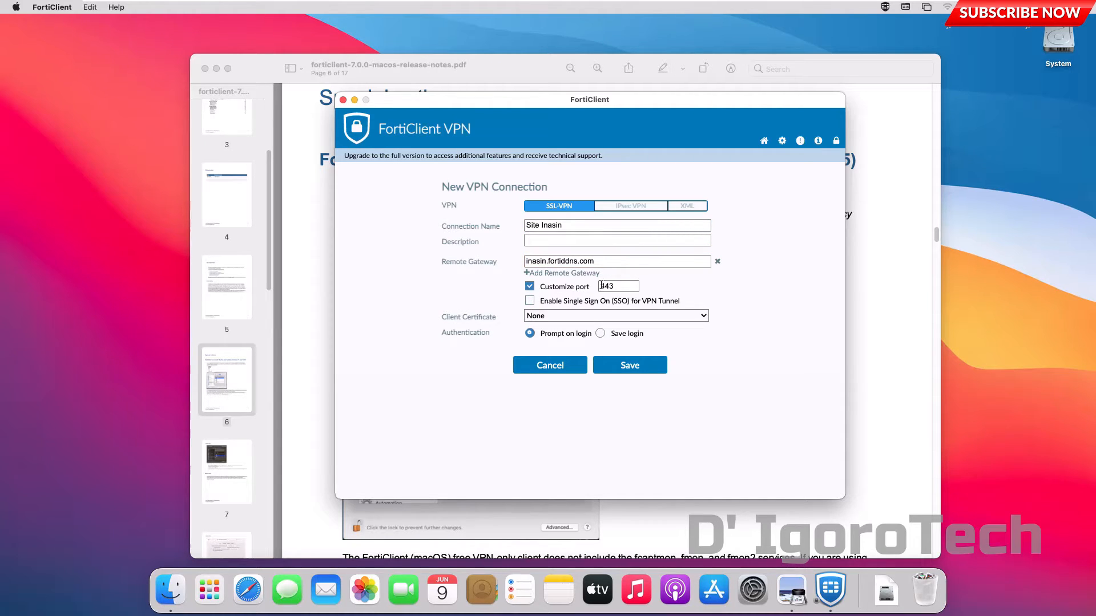
{"action": "type", "text": "10443"}
{"action": "left_click", "coordinate": [600, 332]}
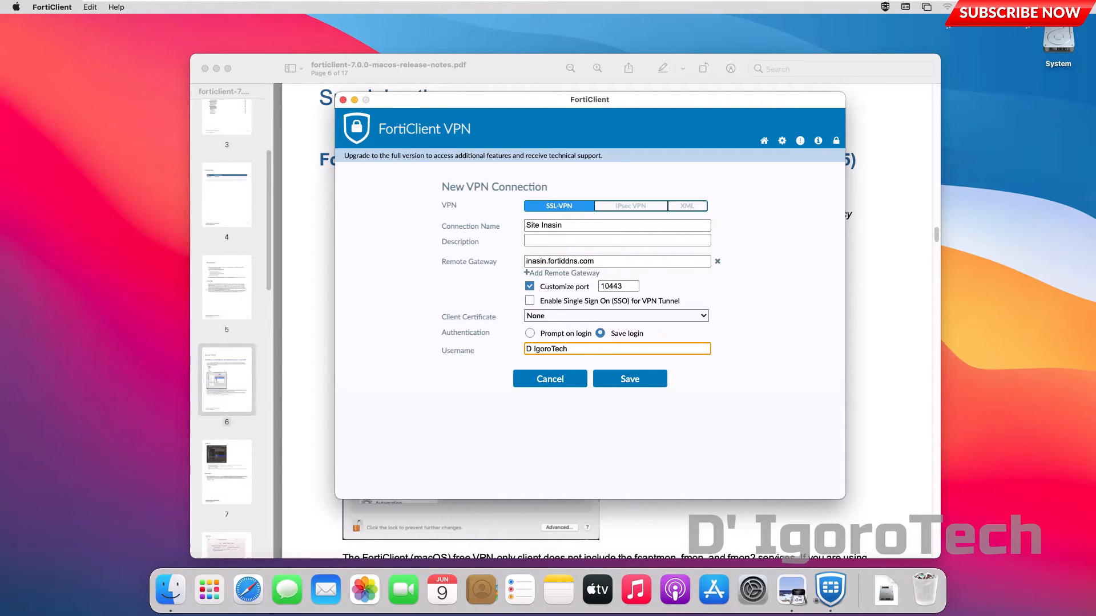
{"action": "left_click", "coordinate": [629, 379]}
- Add a Site Taraki connection with its gateway, port 10443 and saved login, and check the connection list
{"action": "left_click", "coordinate": [612, 348]}
{"action": "left_click", "coordinate": [695, 350]}
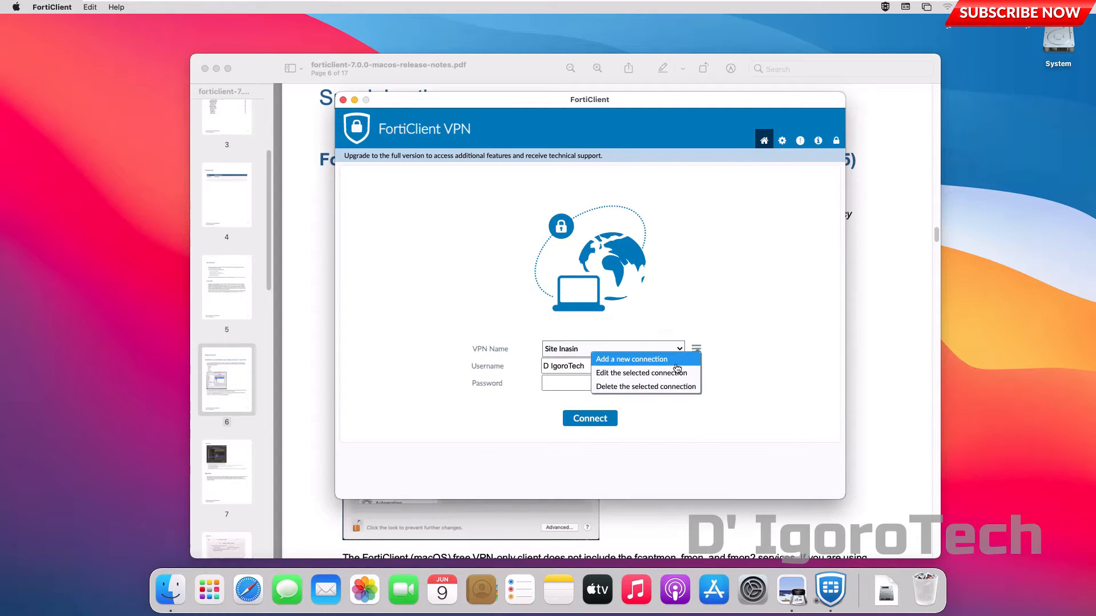
{"action": "type", "text": "Site Tara"}
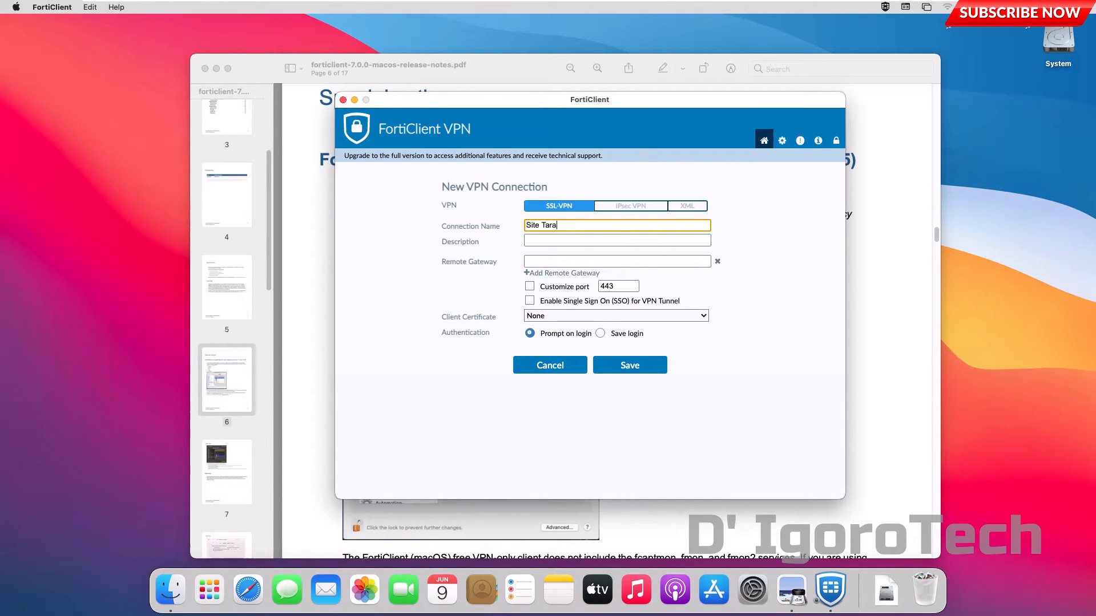
{"action": "type", "text": "ki"}
{"action": "key", "text": "Tab"}
{"action": "key", "text": "Tab"}
{"action": "type", "text": "taraki.fortiddns.com"}
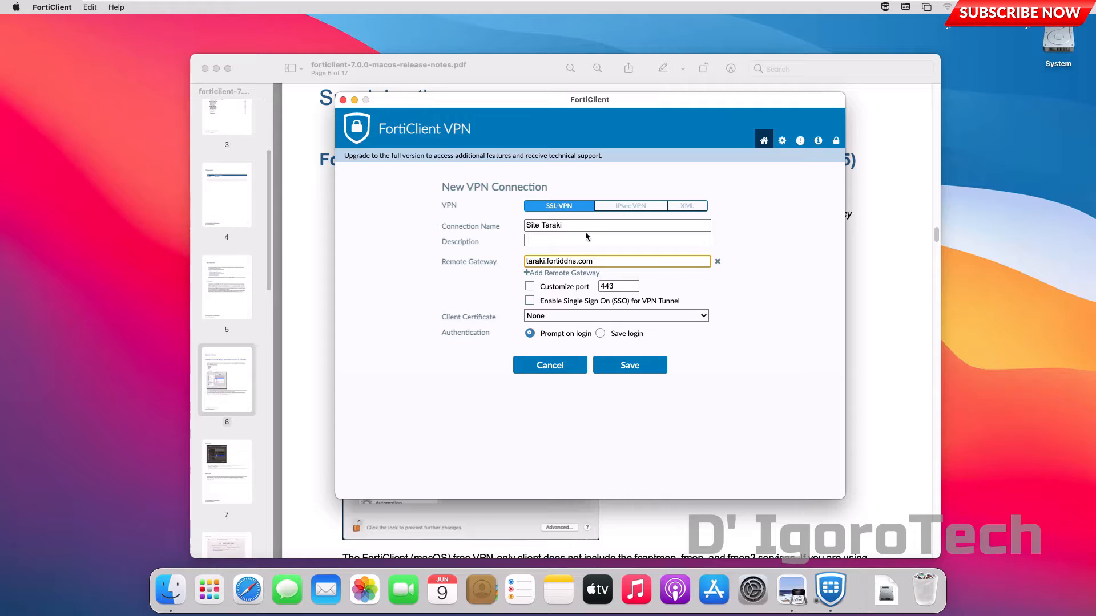
{"action": "left_click", "coordinate": [529, 286]}
{"action": "type", "text": "10"}
{"action": "left_click", "coordinate": [600, 333]}
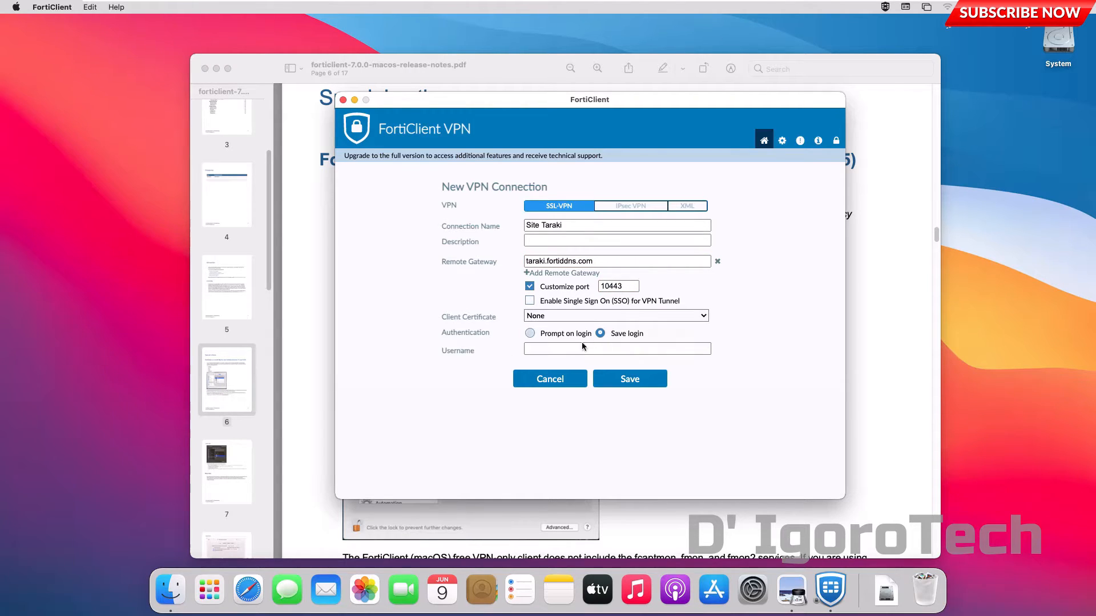
{"action": "type", "text": "D IgoroTech"}
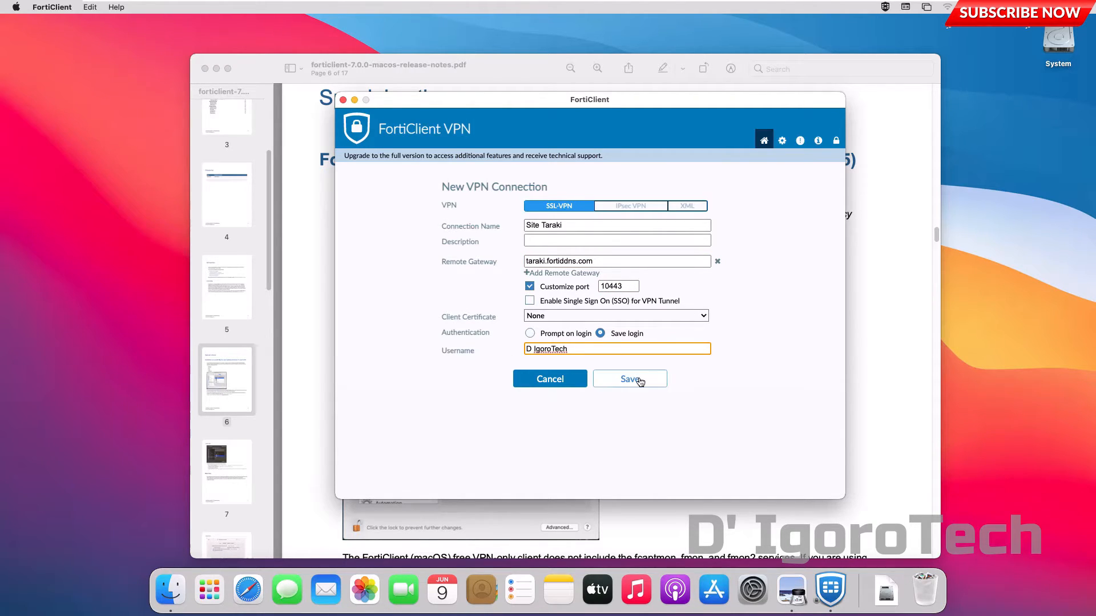
{"action": "left_click", "coordinate": [639, 382]}
{"action": "left_click", "coordinate": [678, 349]}
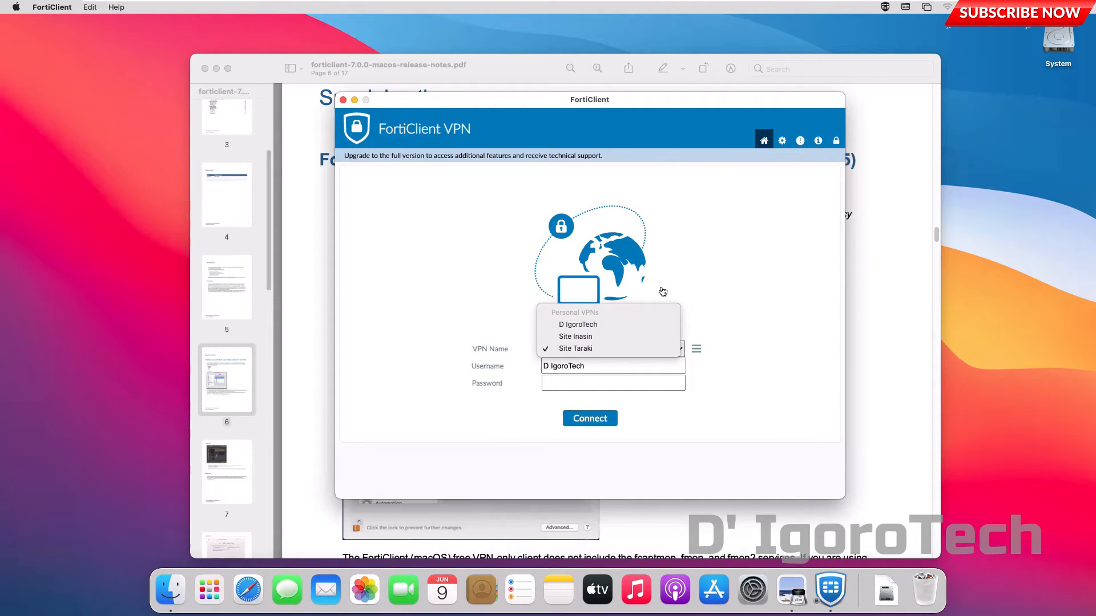
{"action": "left_click", "coordinate": [708, 279]}
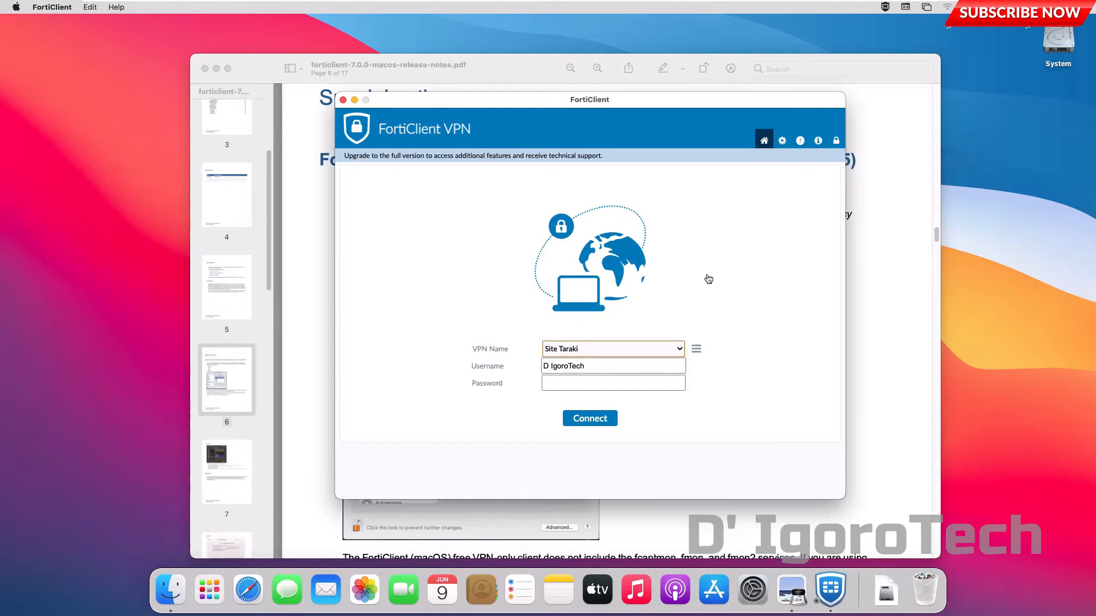
- Start a configuration backup from Settings with FortiClient.conf in Documents as destination
{"action": "left_click", "coordinate": [782, 144]}
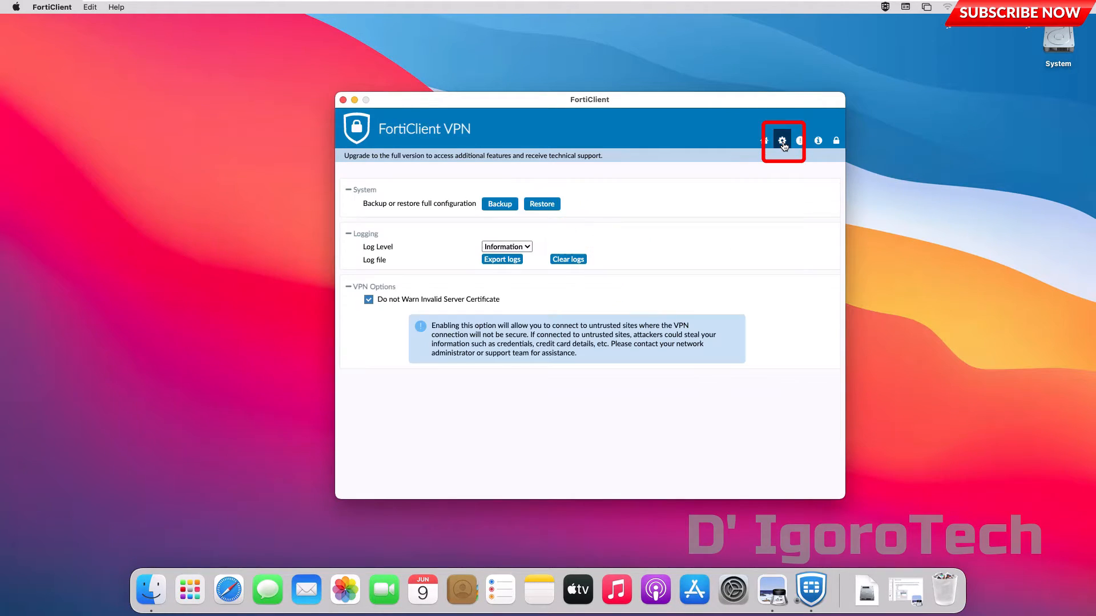
{"action": "left_click", "coordinate": [501, 206]}
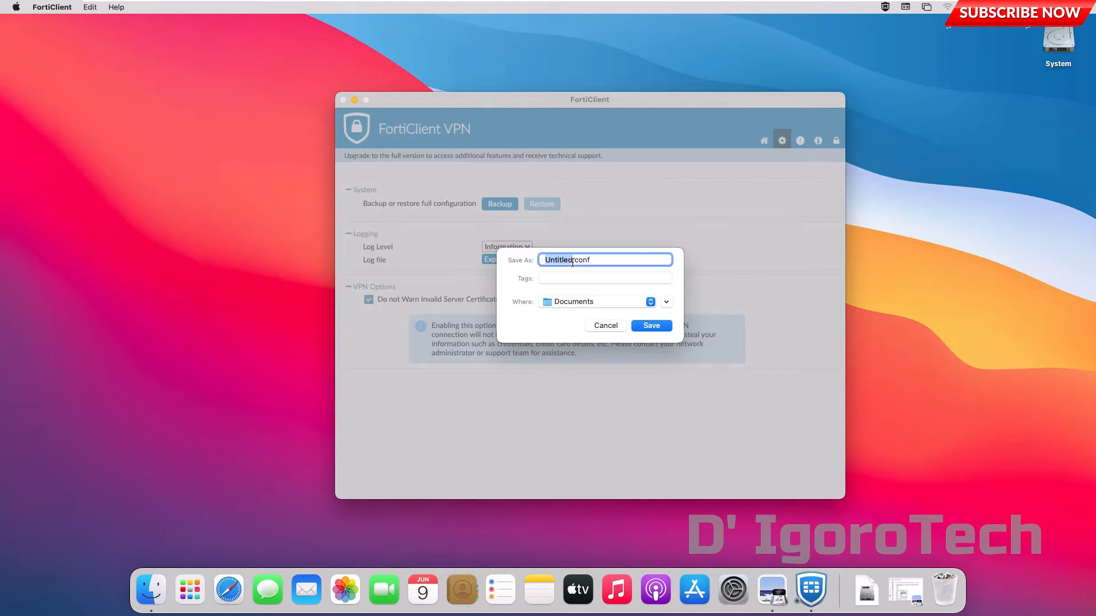
{"action": "type", "text": "Fo"}
{"action": "type", "text": "rtiClient"}
{"action": "left_click", "coordinate": [651, 302]}
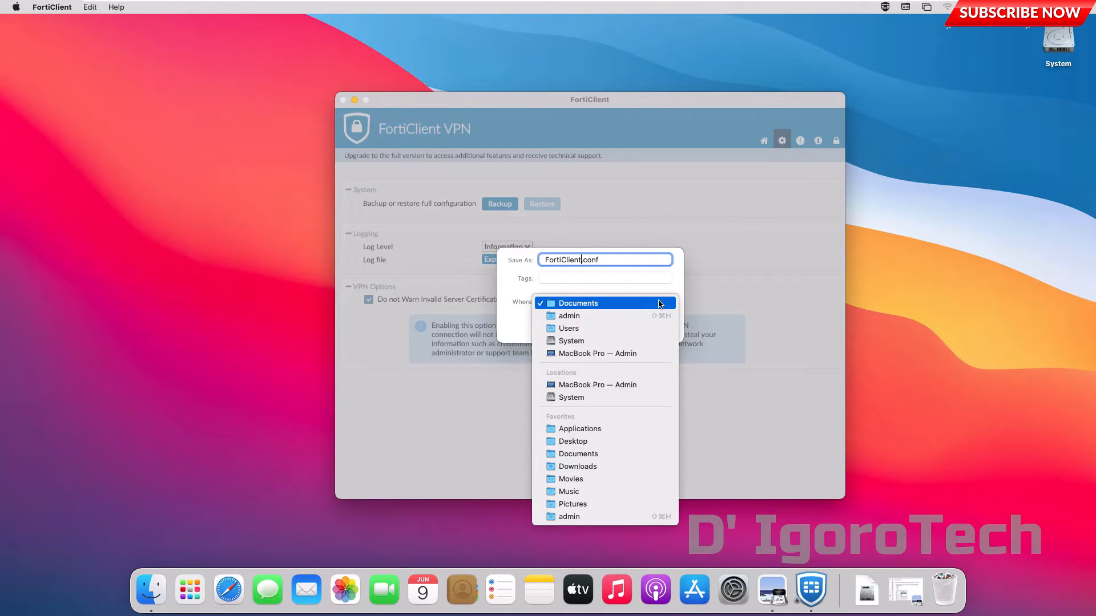
{"action": "left_click", "coordinate": [659, 303]}
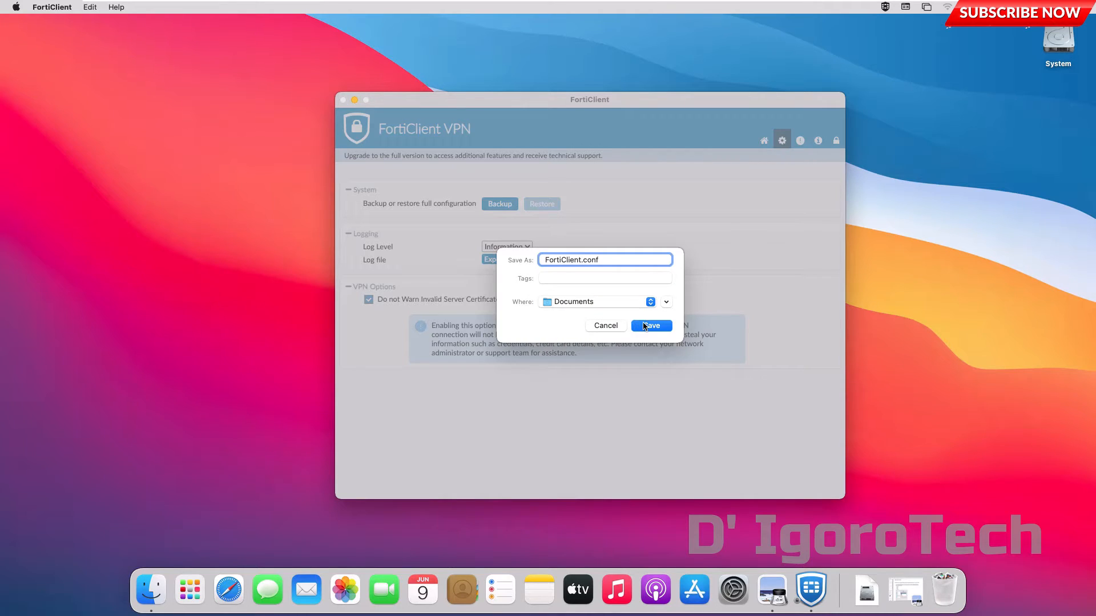
- Create the password-protected backup FortiClient.conf and dismiss the success message
{"action": "left_click", "coordinate": [650, 326]}
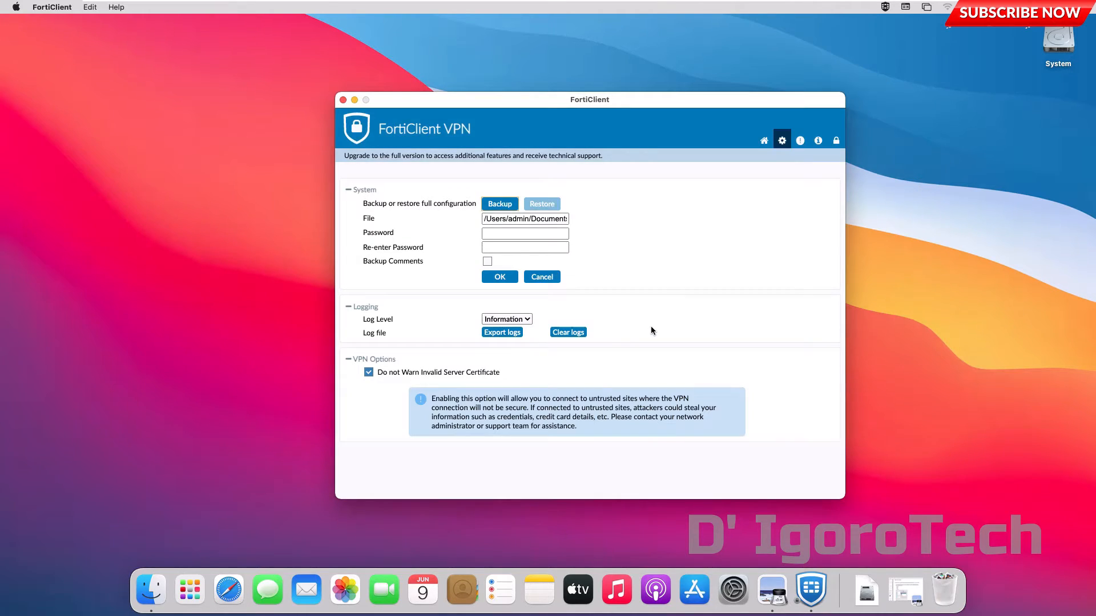
{"action": "left_click", "coordinate": [518, 235]}
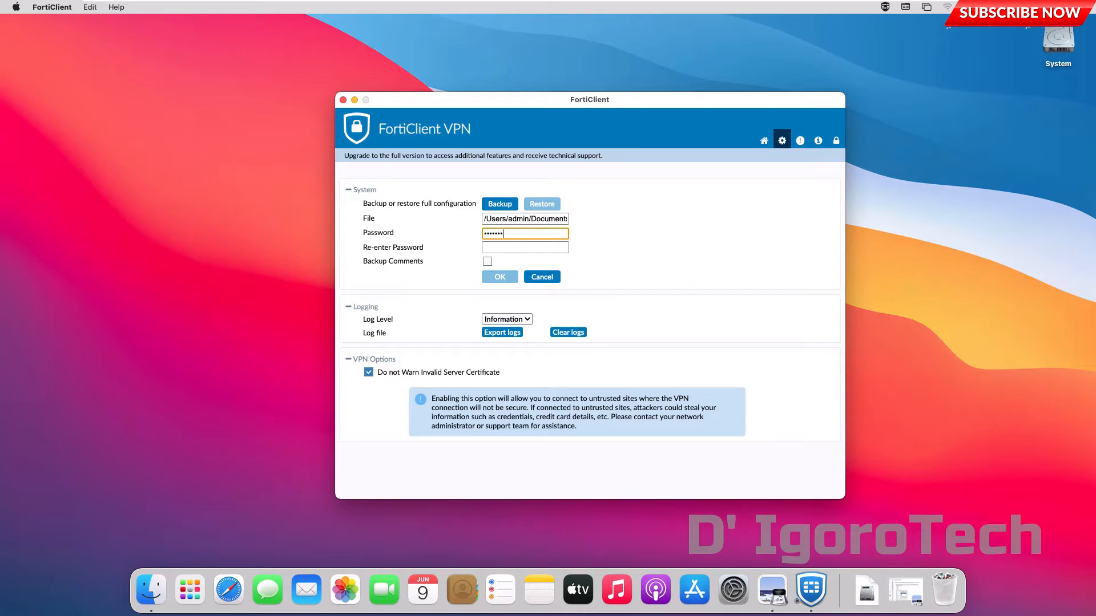
{"action": "key", "text": "Tab"}
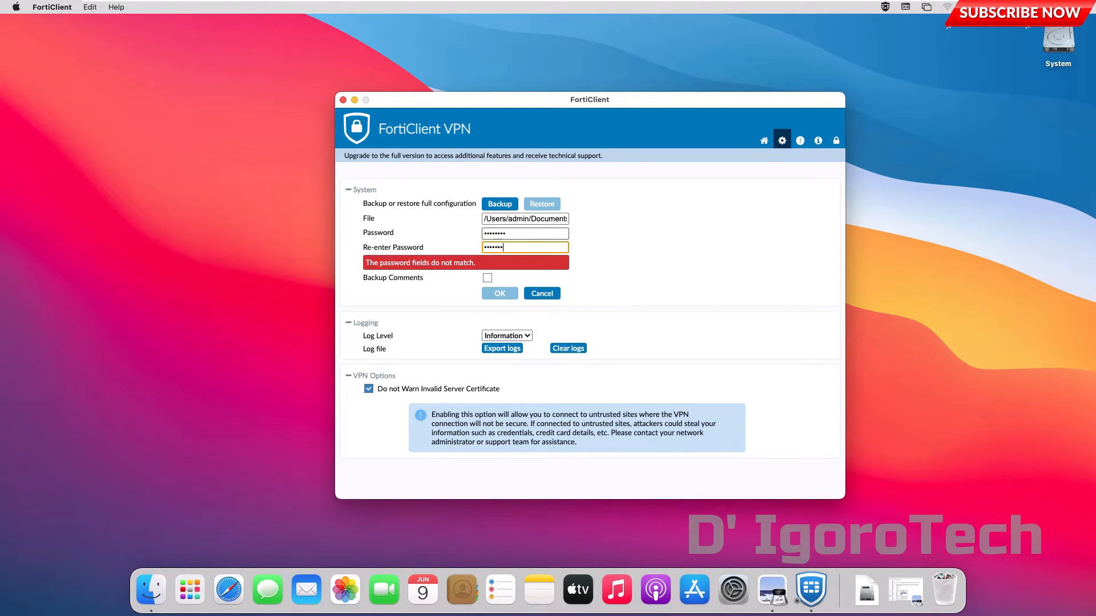
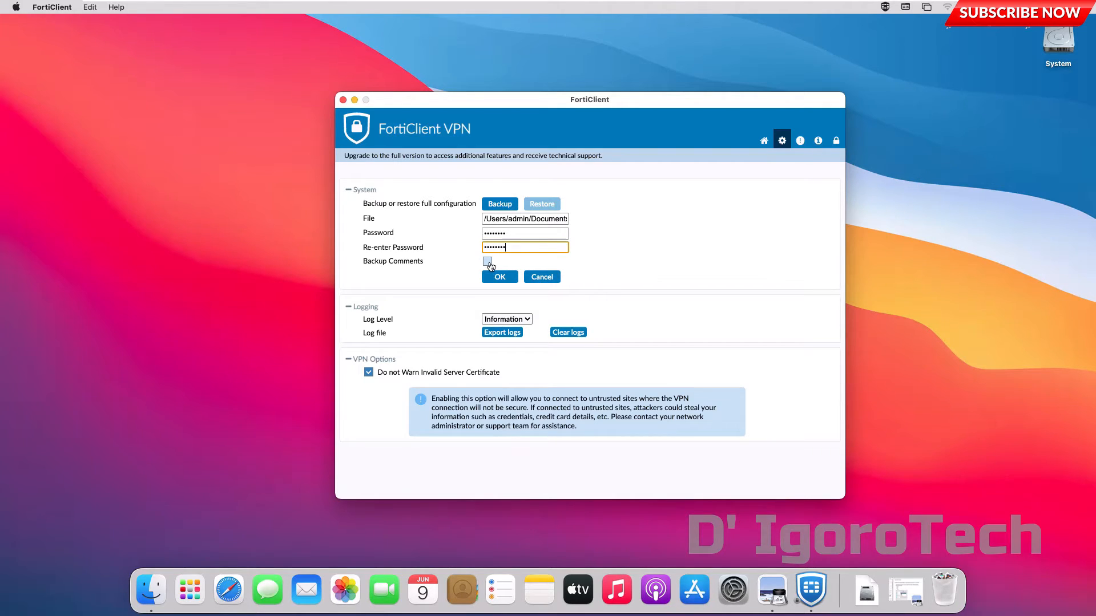
{"action": "left_click", "coordinate": [500, 277]}
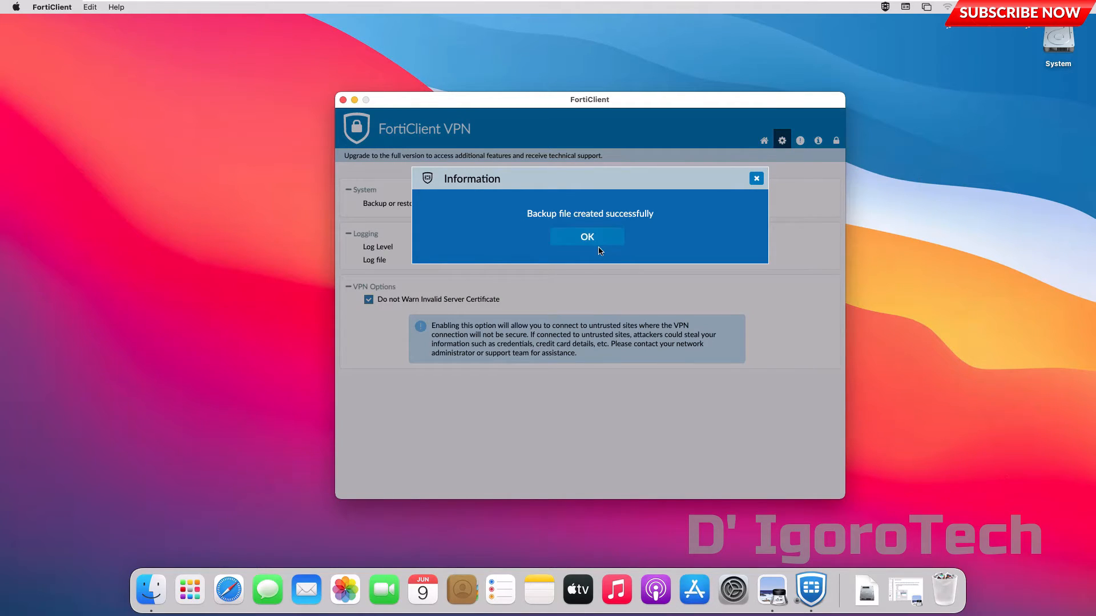
{"action": "left_click", "coordinate": [587, 237]}
- Verify FortiClient.sconf in the Documents folder in Finder and return to FortiClient
{"action": "left_click_drag", "start_coordinate": [830, 137], "coordinate": [1038, 57]}
{"action": "key", "text": "super+o"}
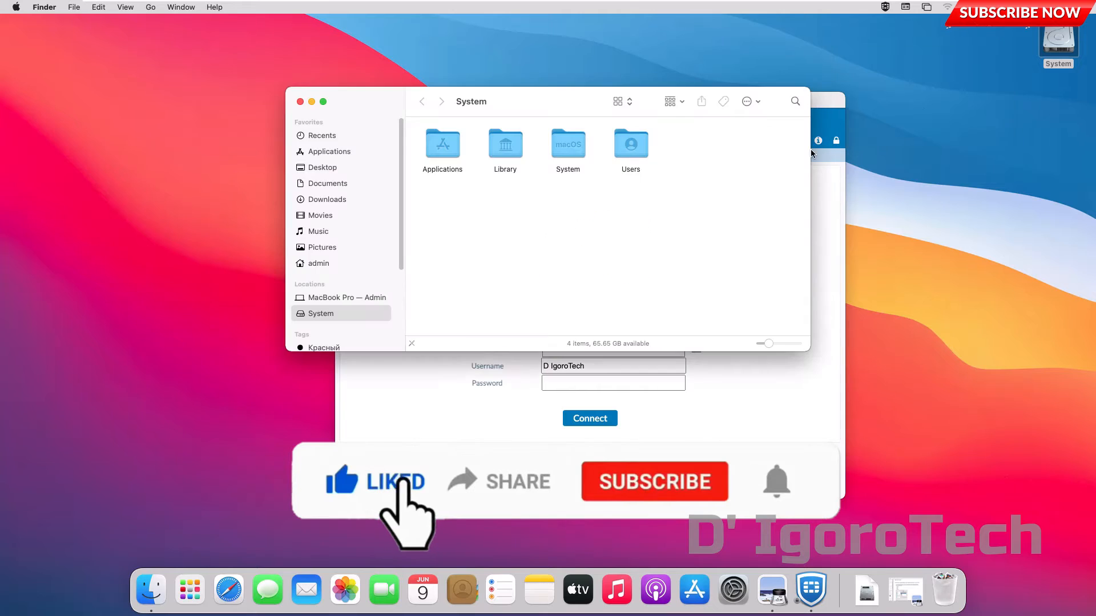
{"action": "left_click", "coordinate": [339, 184]}
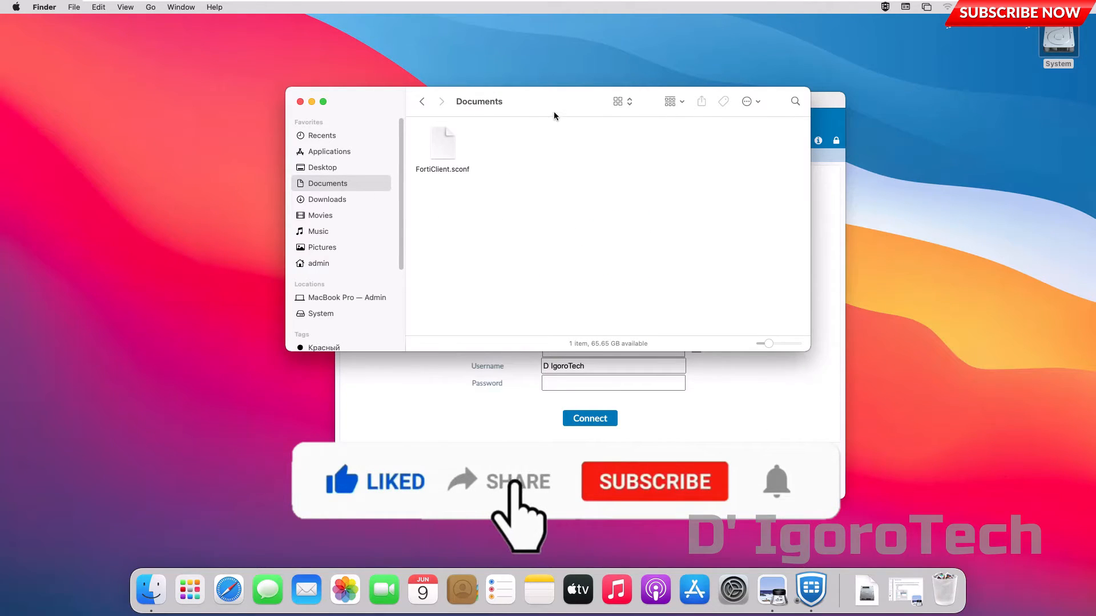
{"action": "left_click_drag", "start_coordinate": [553, 105], "coordinate": [558, 119]}
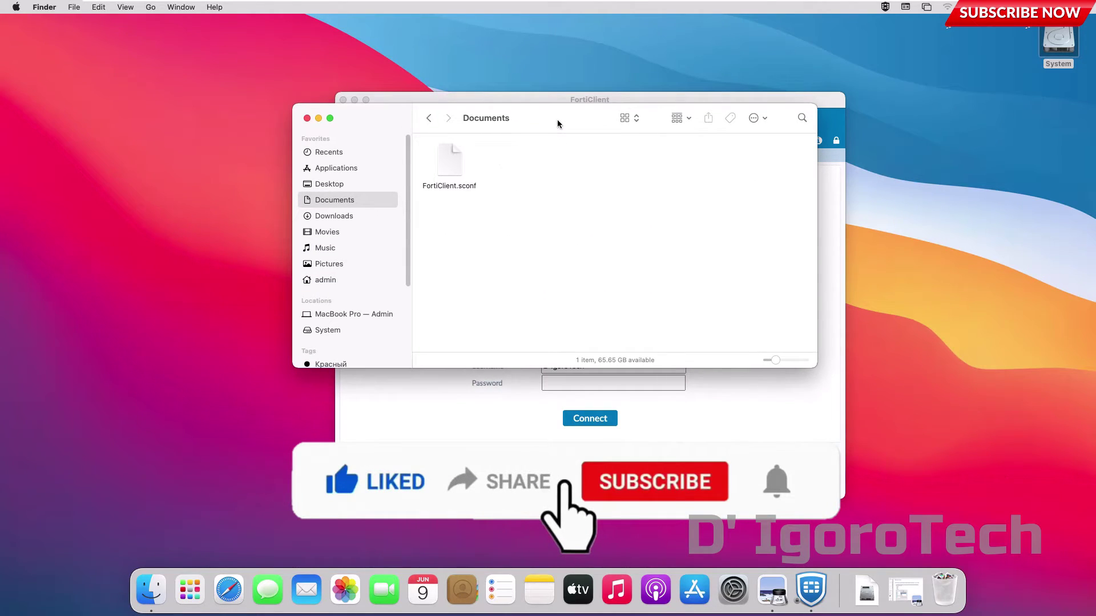
{"action": "left_click", "coordinate": [776, 405]}
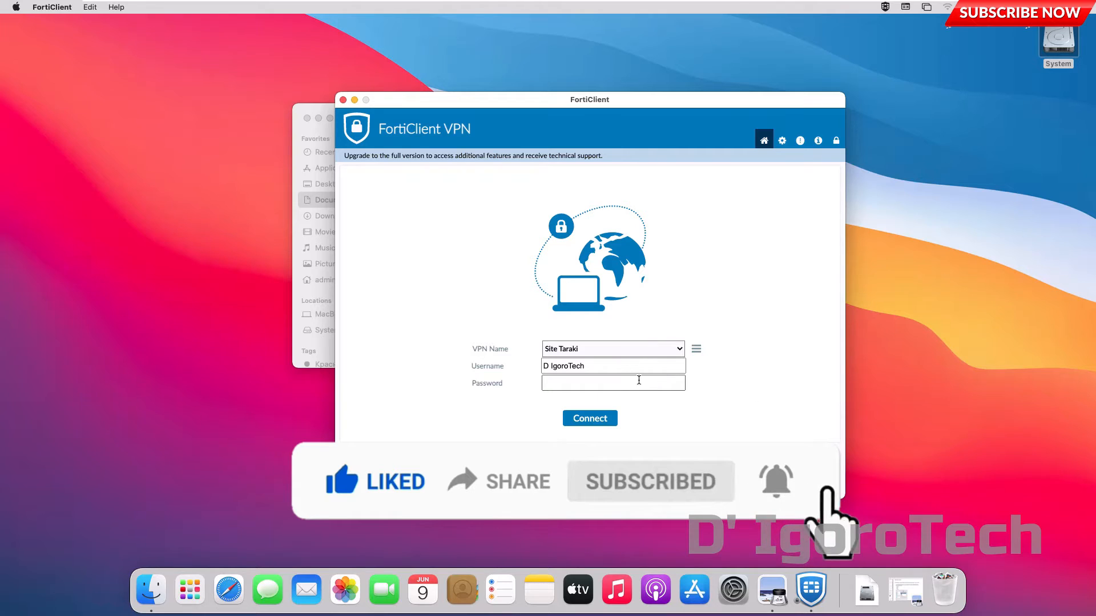
- Delete the Site Inasin connection via the options menu
{"action": "left_click", "coordinate": [621, 349]}
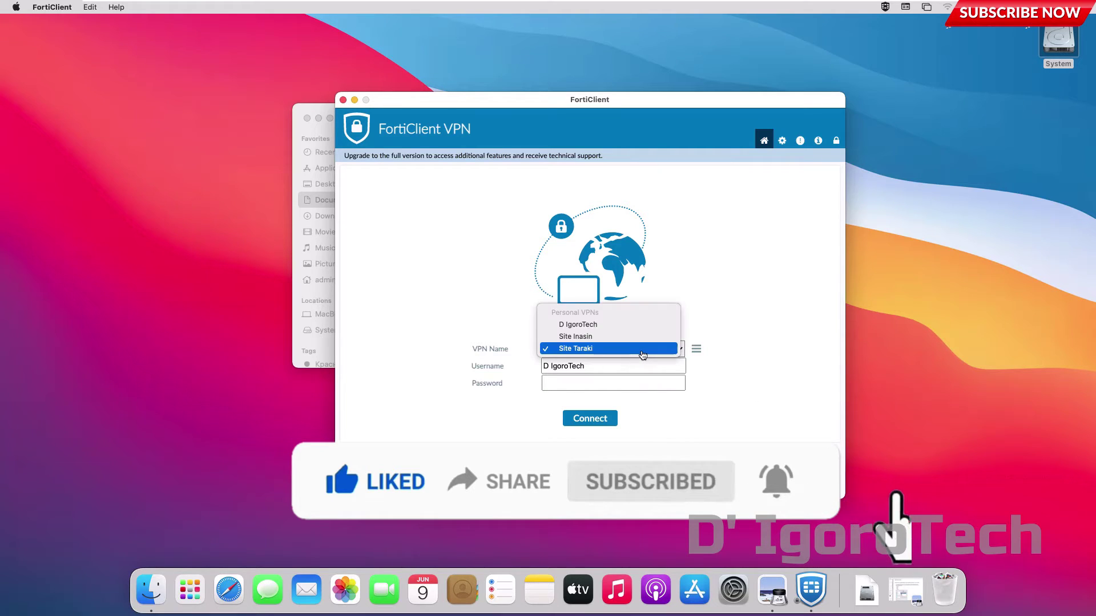
{"action": "left_click", "coordinate": [616, 336]}
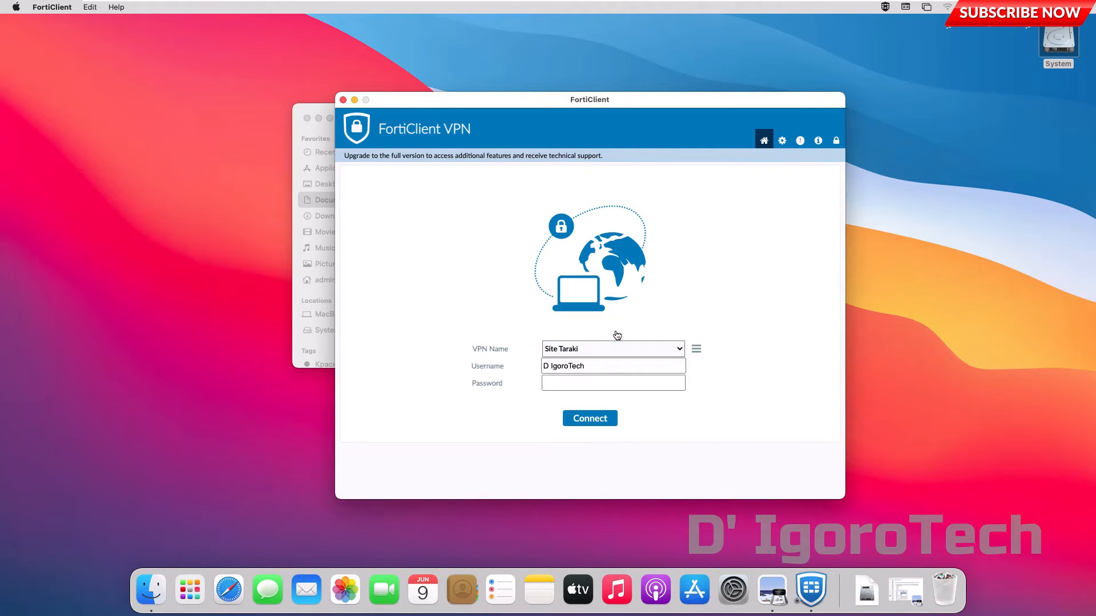
{"action": "left_click", "coordinate": [697, 354]}
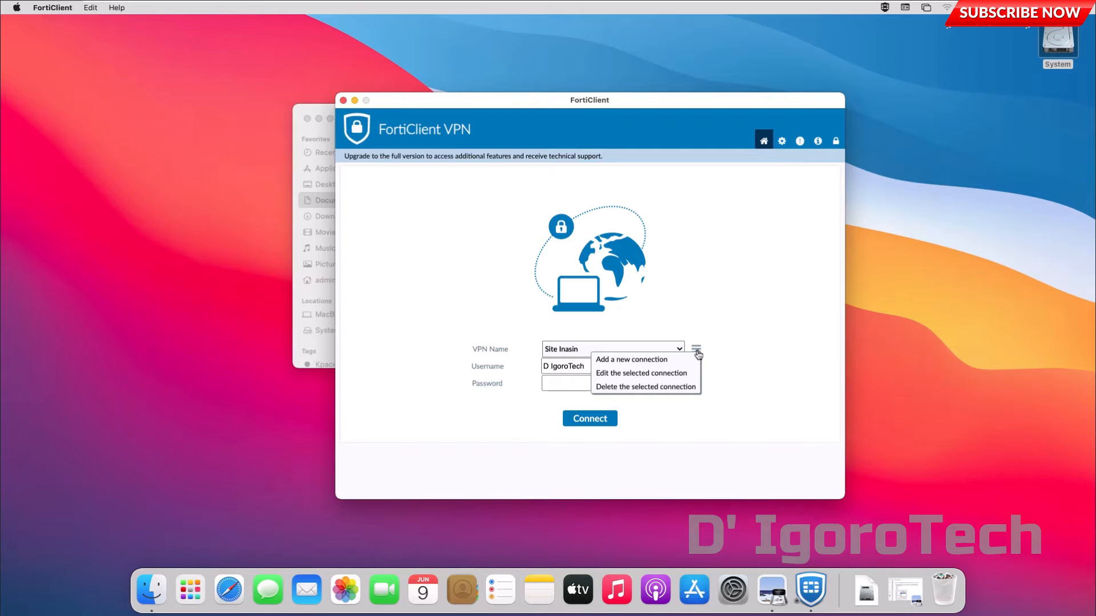
{"action": "left_click", "coordinate": [667, 391]}
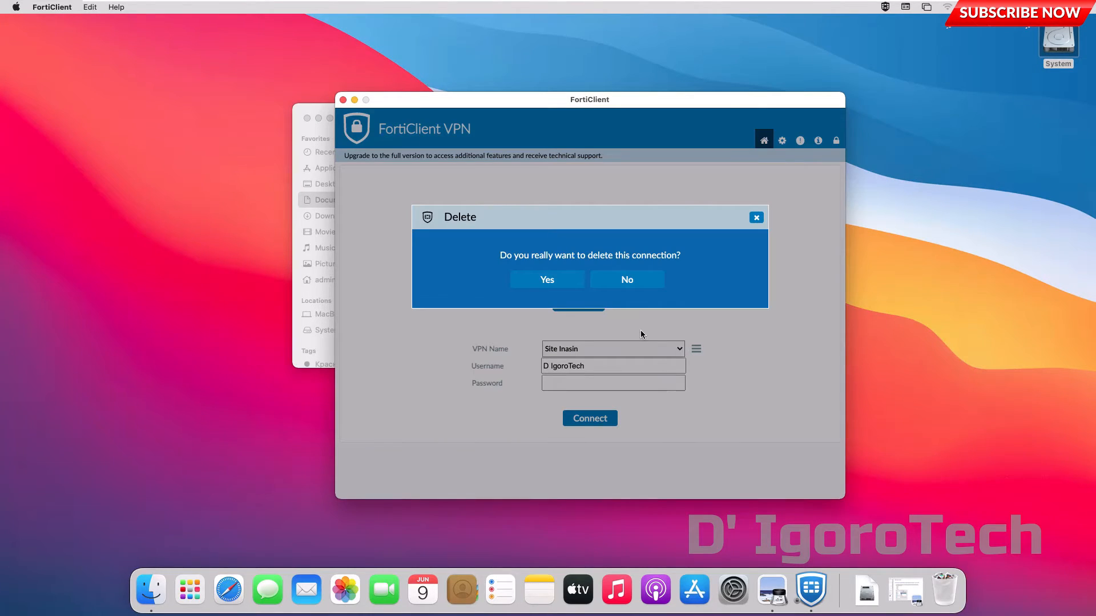
{"action": "left_click", "coordinate": [565, 289]}
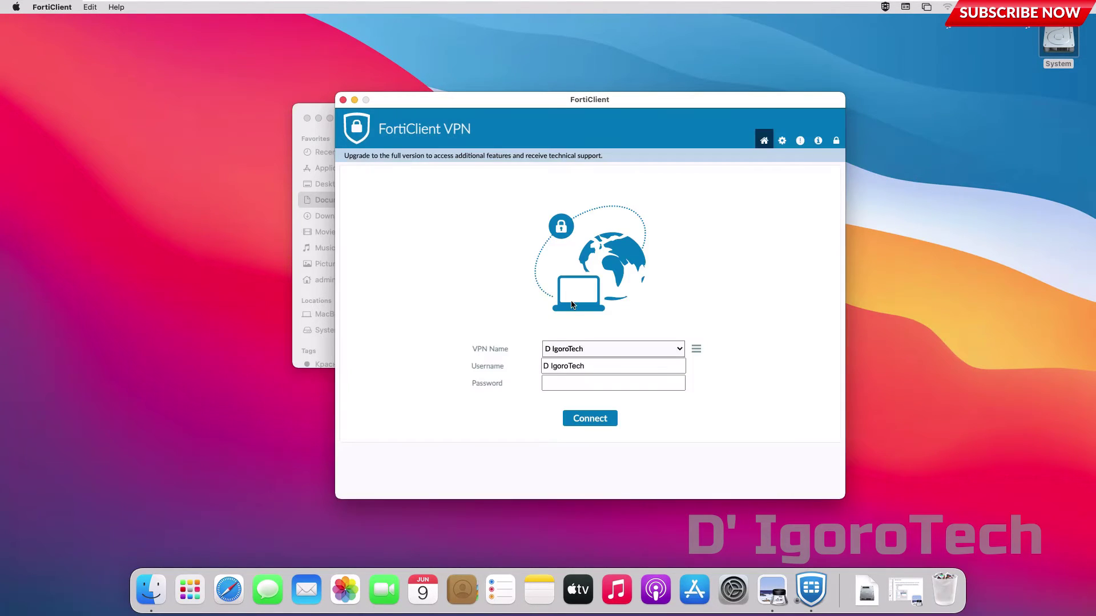
- Delete the D IgoroTech and Site Taraki connections so no VPN remains configured
{"action": "left_click", "coordinate": [654, 355]}
{"action": "left_click", "coordinate": [695, 349]}
{"action": "left_click", "coordinate": [646, 386]}
{"action": "left_click", "coordinate": [547, 283]}
{"action": "left_click", "coordinate": [696, 349]}
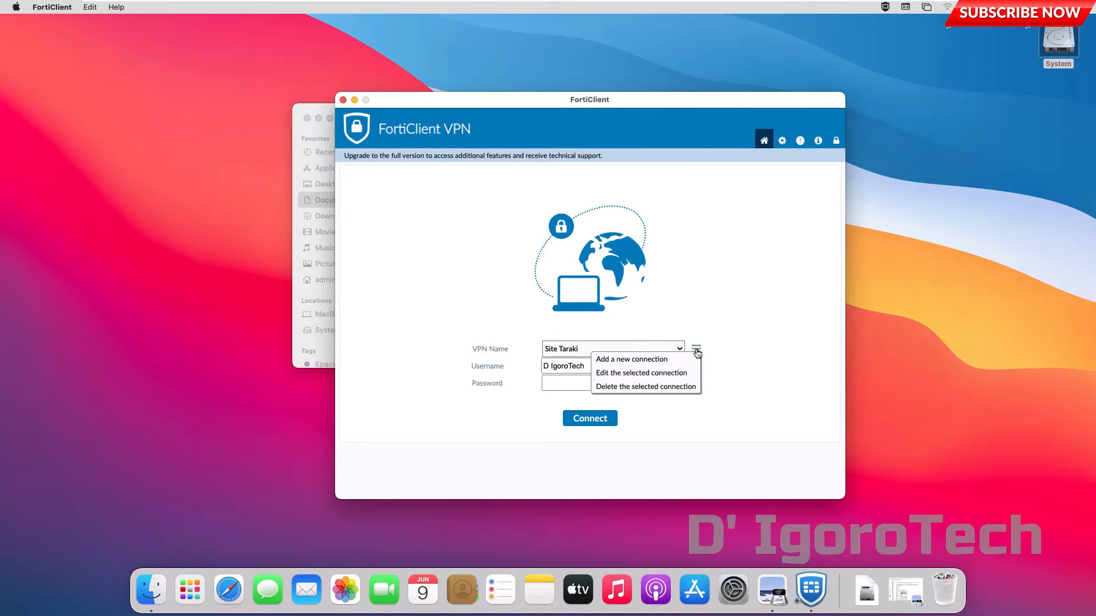
{"action": "left_click", "coordinate": [645, 386]}
{"action": "left_click", "coordinate": [548, 281]}
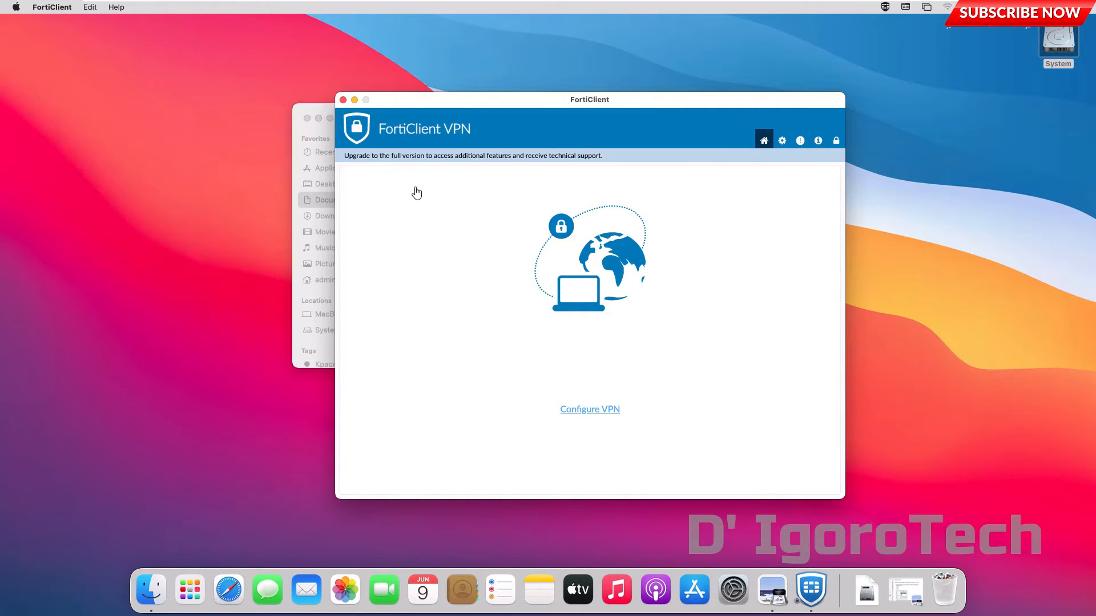
- Check the backup in Documents, then start a configuration restore from FortiClient settings
{"action": "left_click", "coordinate": [296, 339]}
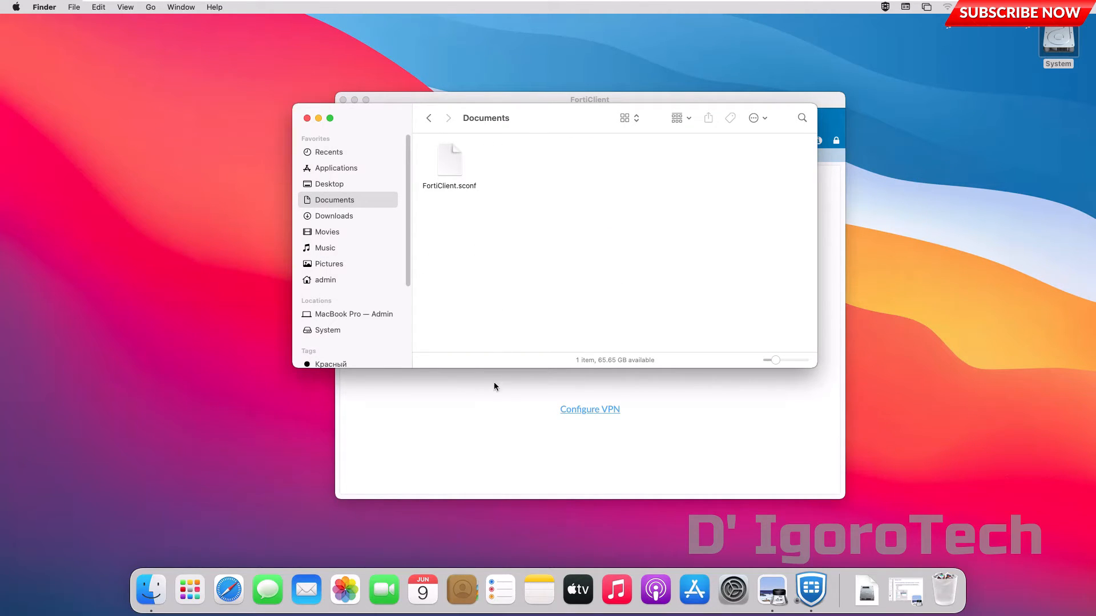
{"action": "left_click", "coordinate": [486, 402]}
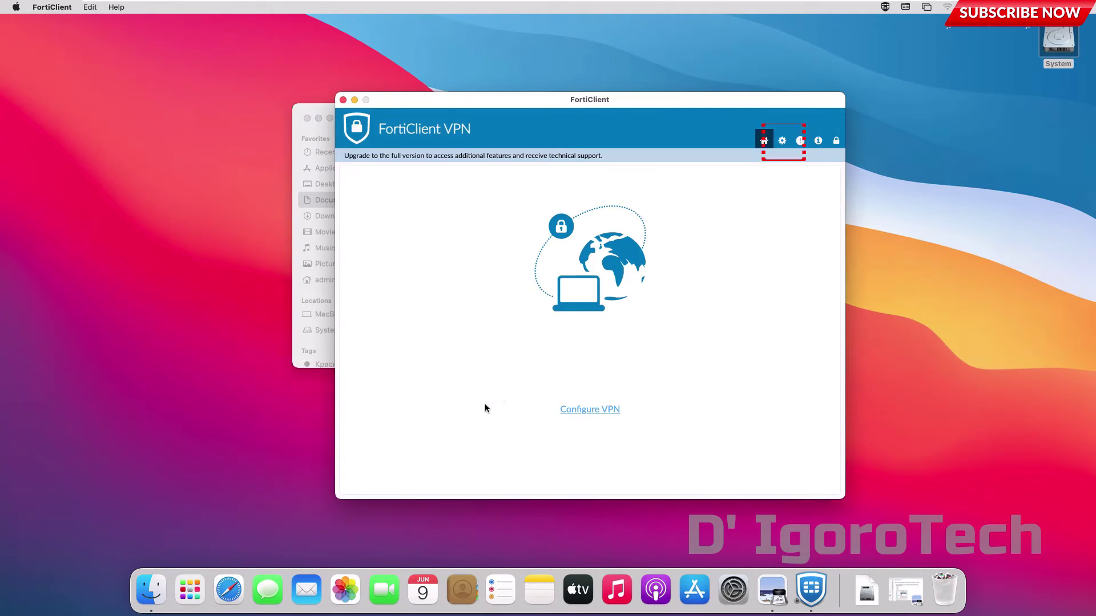
{"action": "left_click", "coordinate": [783, 142]}
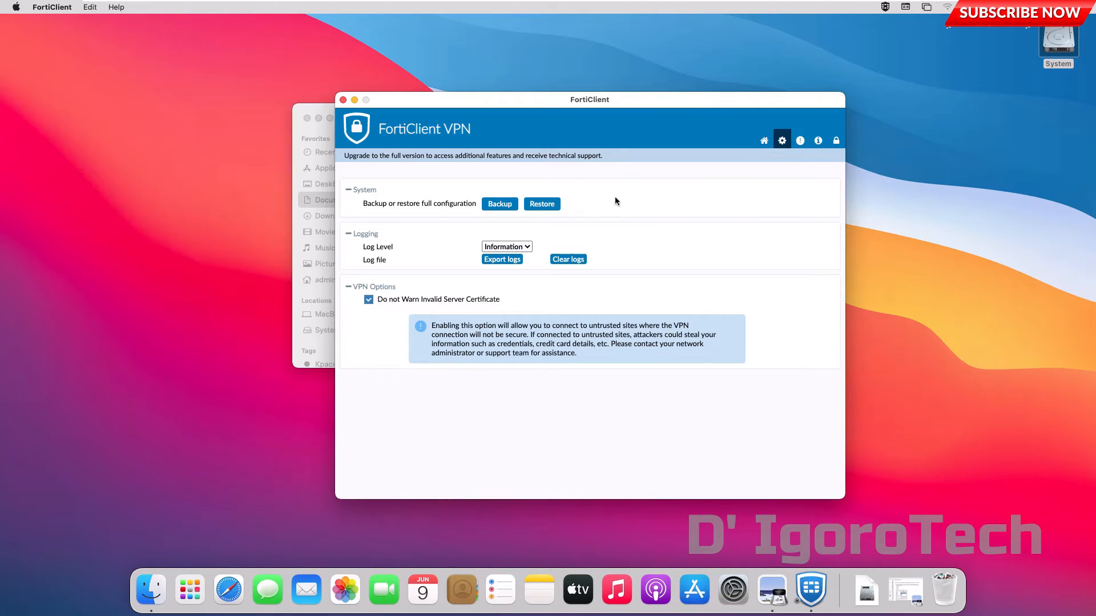
{"action": "left_click", "coordinate": [543, 206]}
- Load FortiClient.sconf into the restore form, enter its password and submit the restore
{"action": "left_click", "coordinate": [544, 213]}
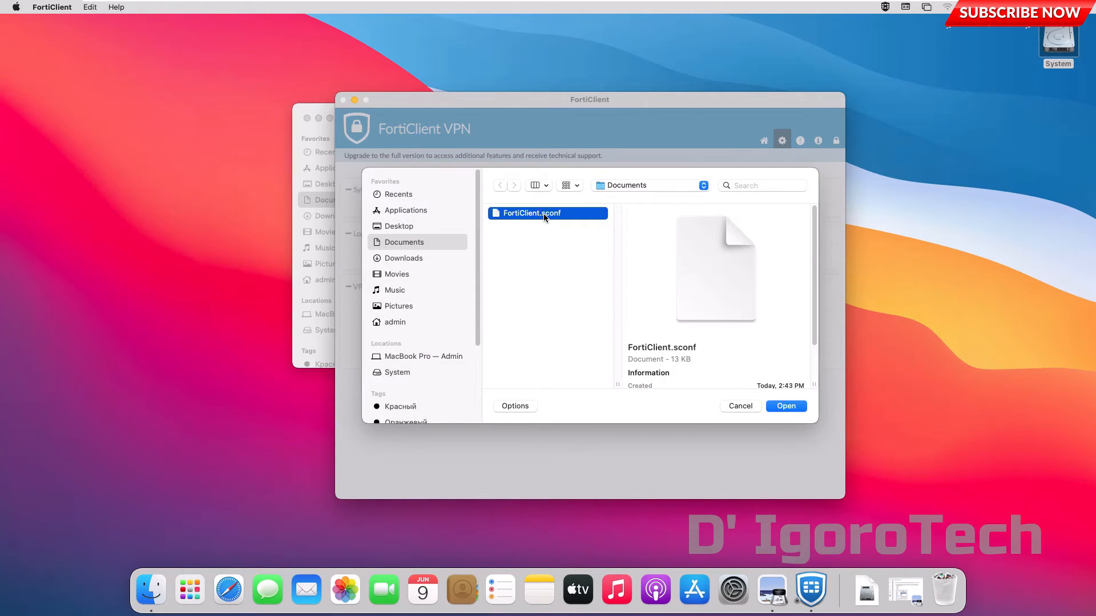
{"action": "left_click", "coordinate": [785, 407]}
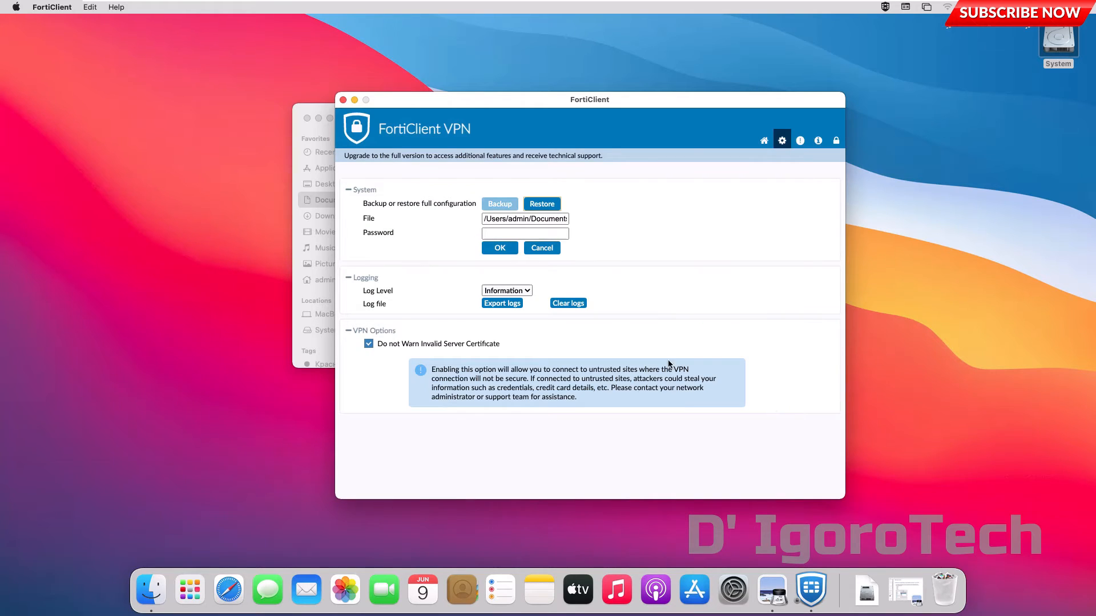
{"action": "left_click", "coordinate": [505, 232]}
{"action": "left_click", "coordinate": [504, 248]}
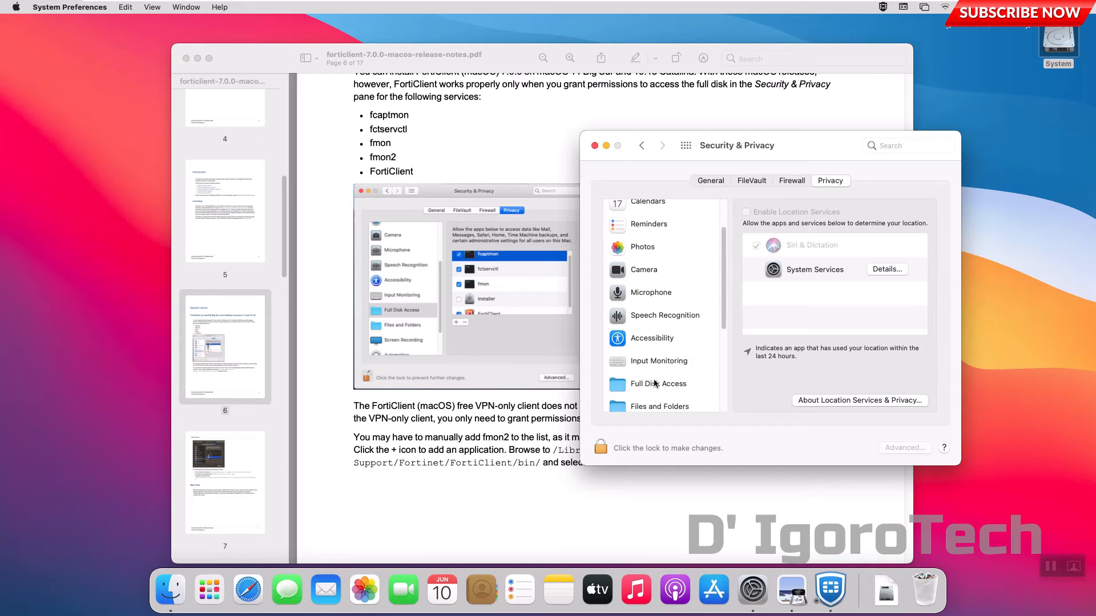
- Unlock Full Disk Access, grant fctservctl access, relock and close Security & Privacy
{"action": "left_click", "coordinate": [655, 384]}
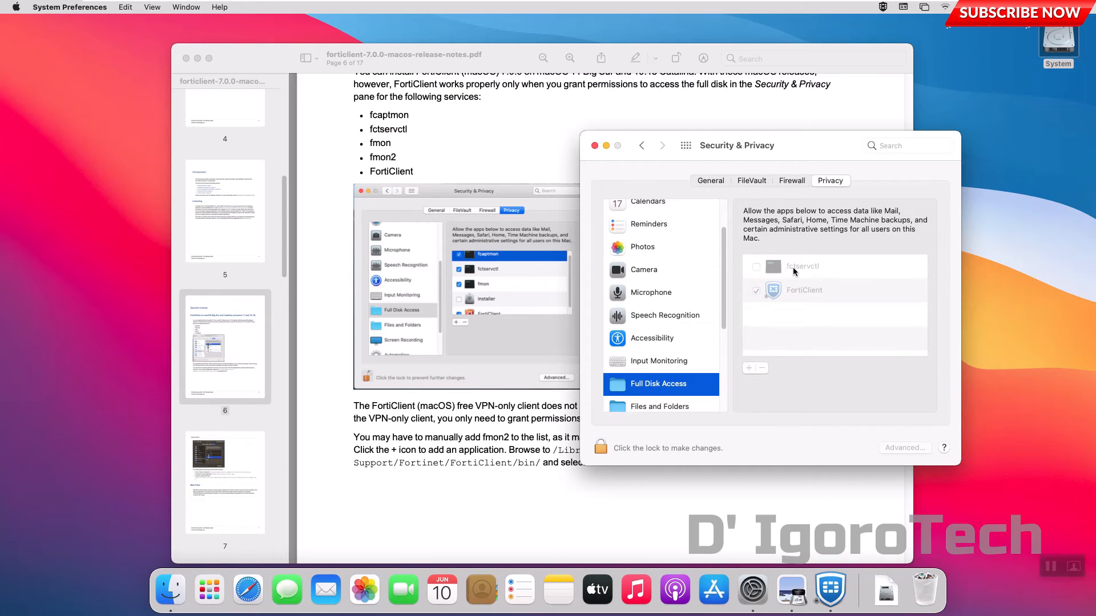
{"action": "left_click", "coordinate": [602, 448]}
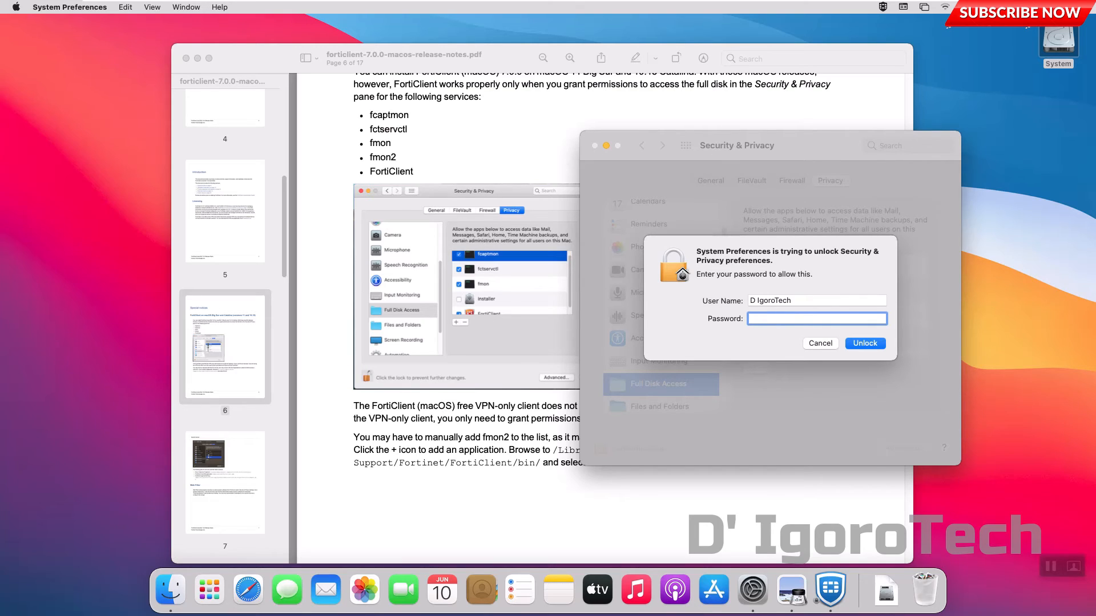
{"action": "type", "text": "•••"}
{"action": "left_click", "coordinate": [853, 344]}
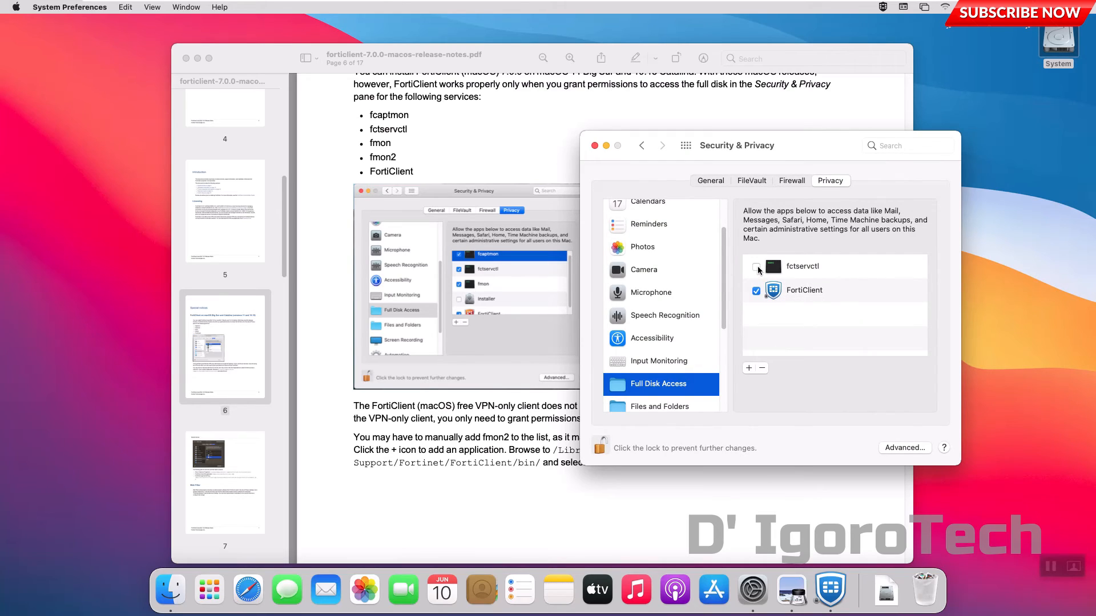
{"action": "left_click", "coordinate": [756, 267]}
{"action": "left_click", "coordinate": [601, 447]}
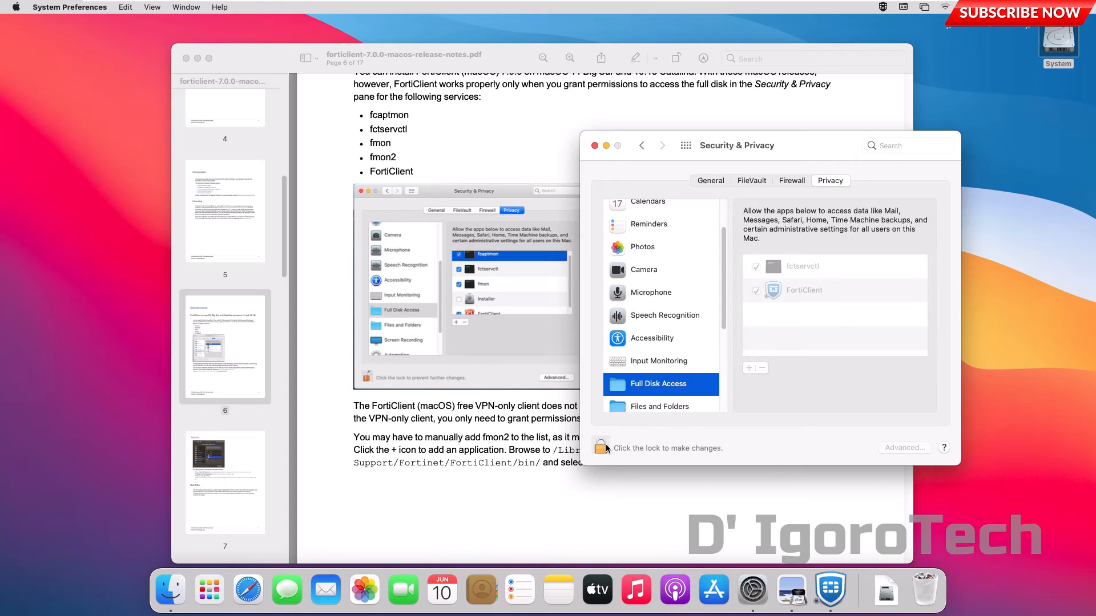
{"action": "left_click", "coordinate": [595, 147]}
- Shut down FortiClient from the menu bar and relaunch it from the Applications folder
{"action": "left_click", "coordinate": [829, 589]}
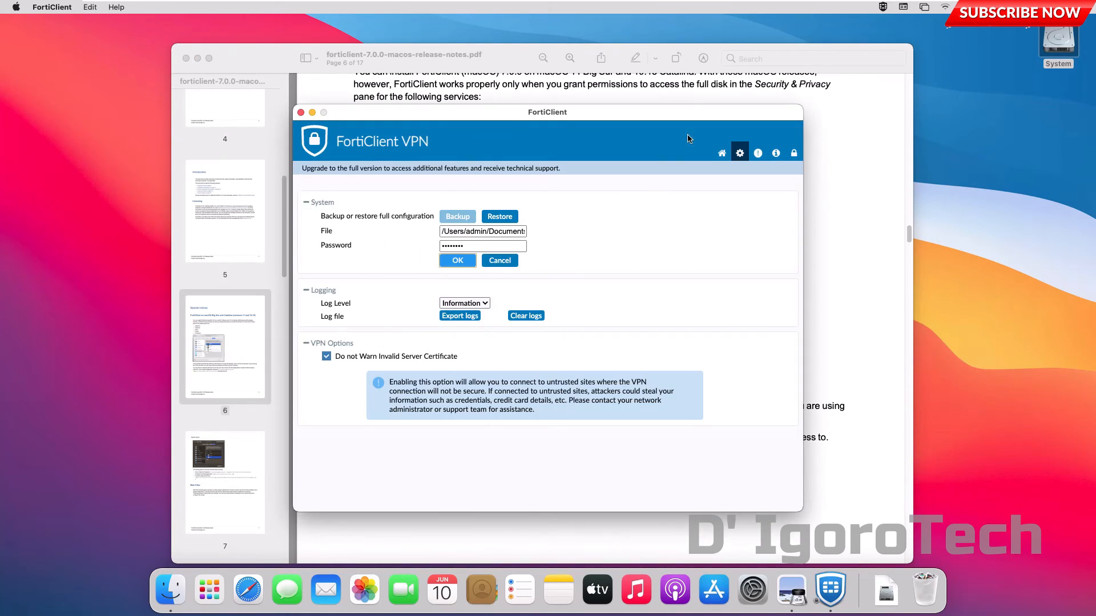
{"action": "left_click", "coordinate": [882, 7]}
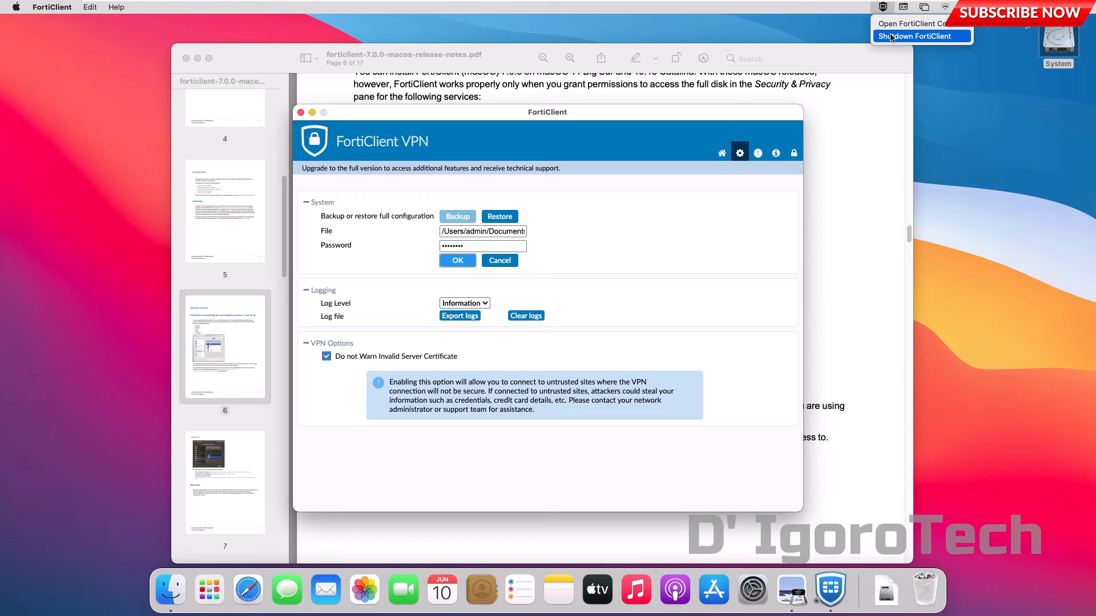
{"action": "left_click", "coordinate": [891, 37]}
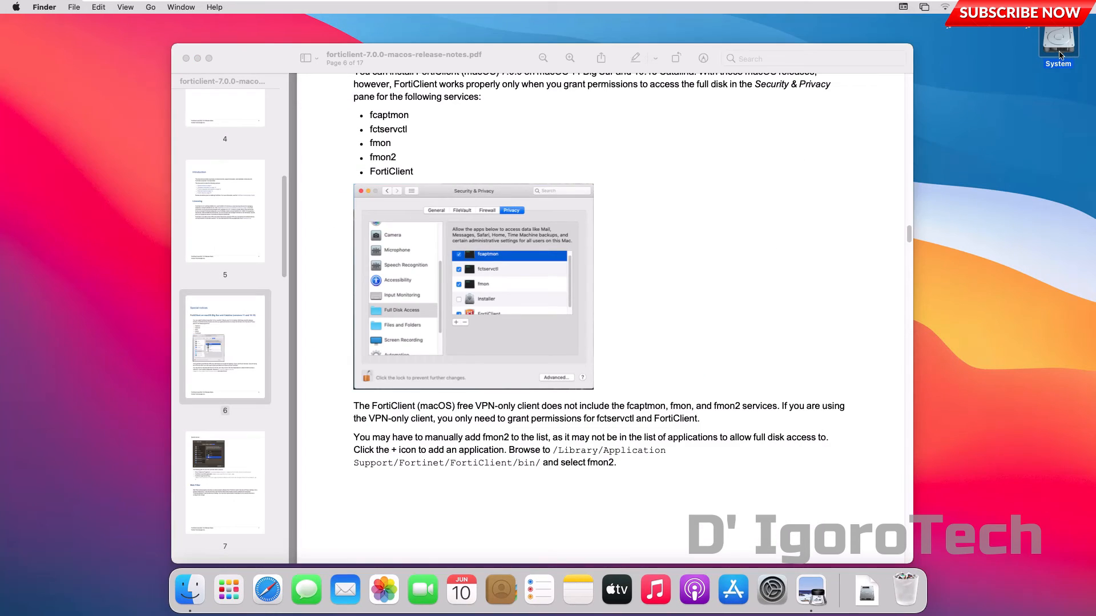
{"action": "double_click", "coordinate": [1058, 43]}
{"action": "left_click", "coordinate": [458, 158]}
{"action": "double_click", "coordinate": [457, 158]}
{"action": "double_click", "coordinate": [767, 143]}
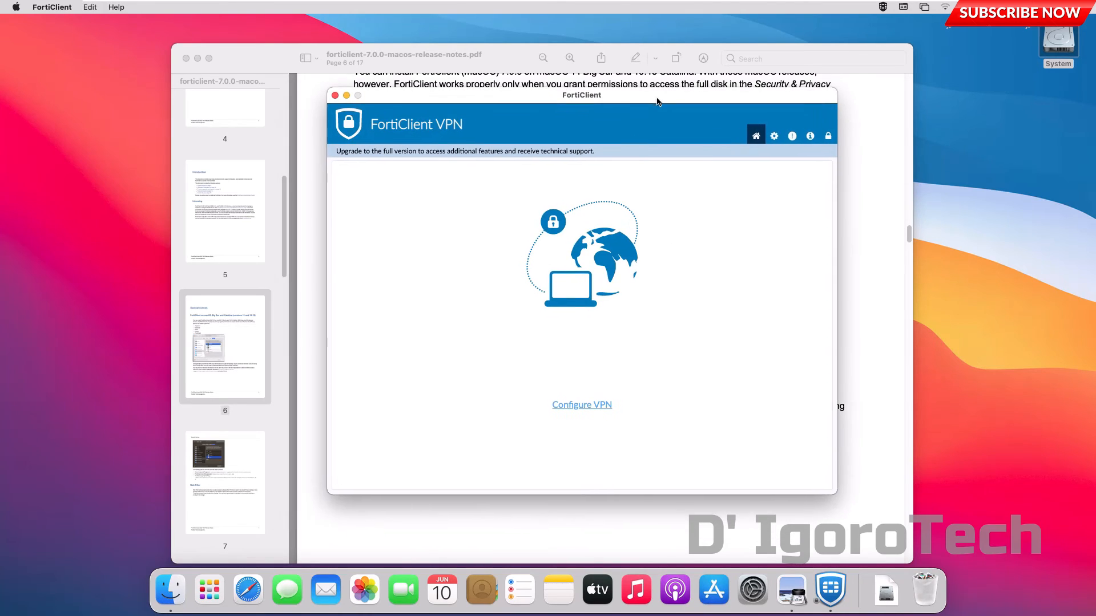
- Unlock the settings with the account password and load FortiClient.sconf into the restore form
{"action": "left_click", "coordinate": [775, 137]}
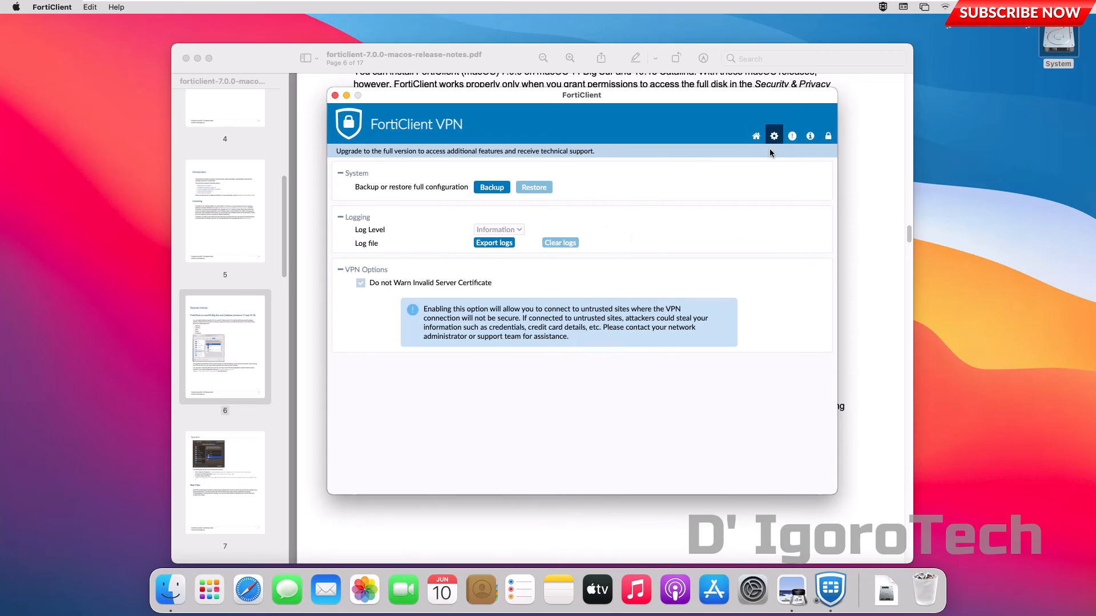
{"action": "left_click", "coordinate": [825, 138]}
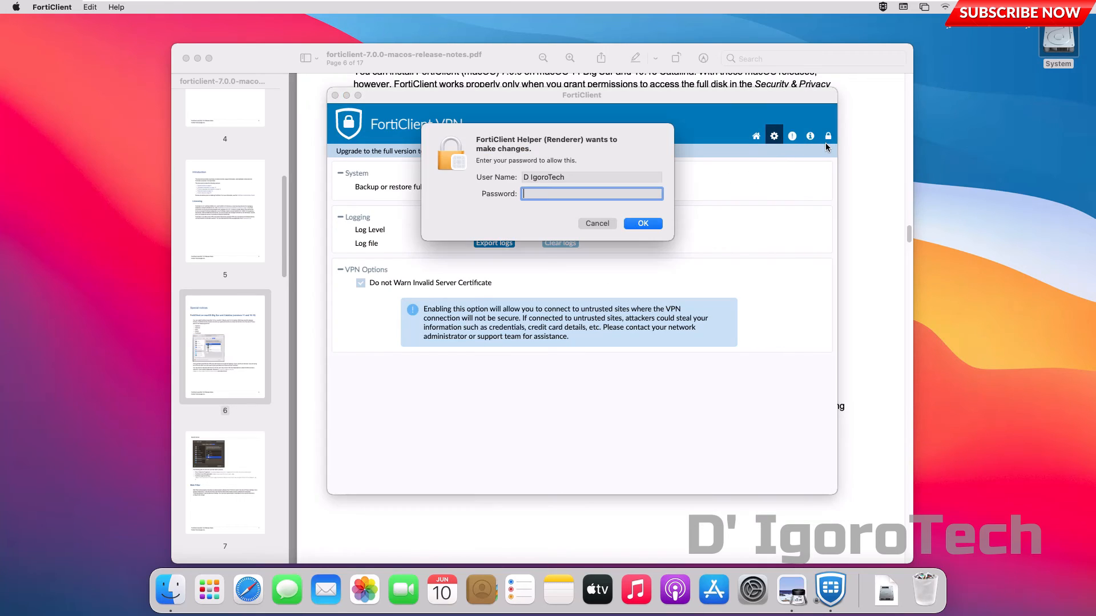
{"action": "type", "text": "****"}
{"action": "left_click", "coordinate": [639, 227]}
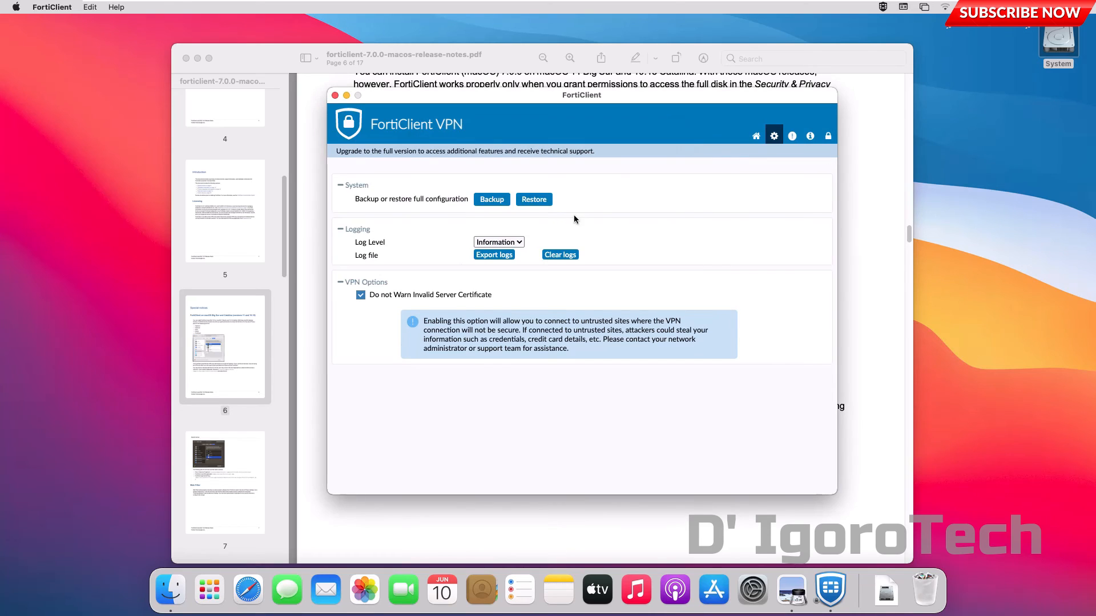
{"action": "left_click", "coordinate": [539, 204]}
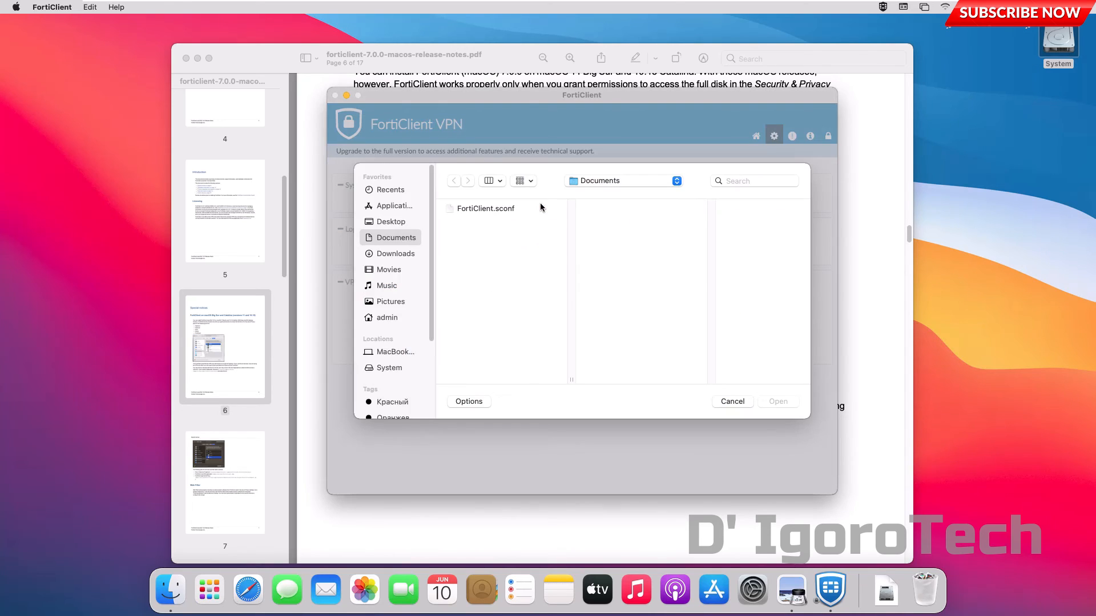
{"action": "left_click", "coordinate": [501, 212]}
{"action": "left_click", "coordinate": [773, 402]}
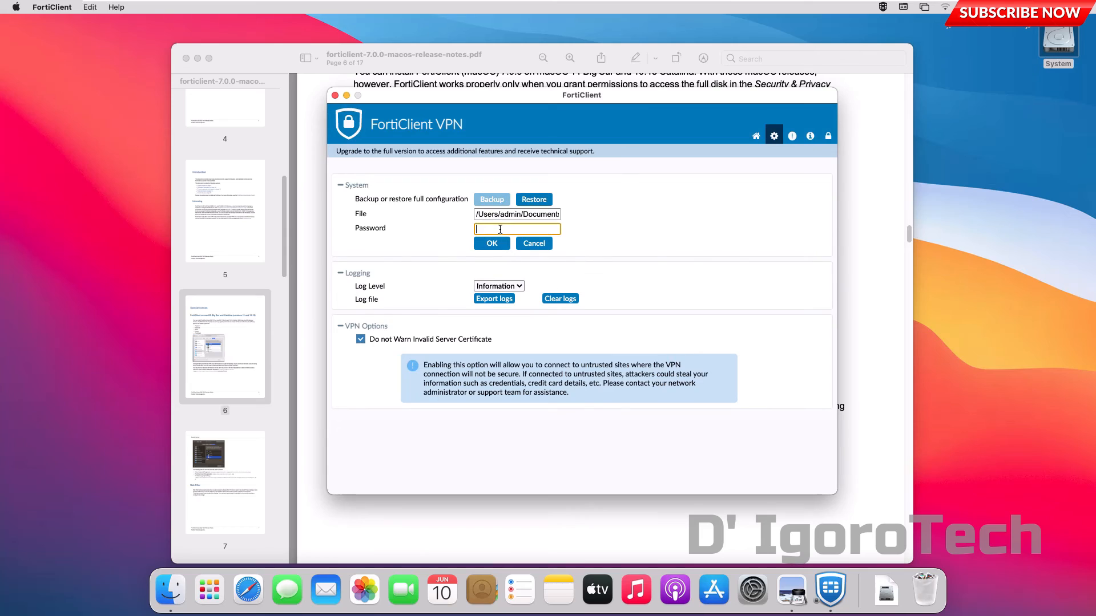
- Restore the configuration with its password and review the restored VPN connection list
{"action": "left_click", "coordinate": [500, 245]}
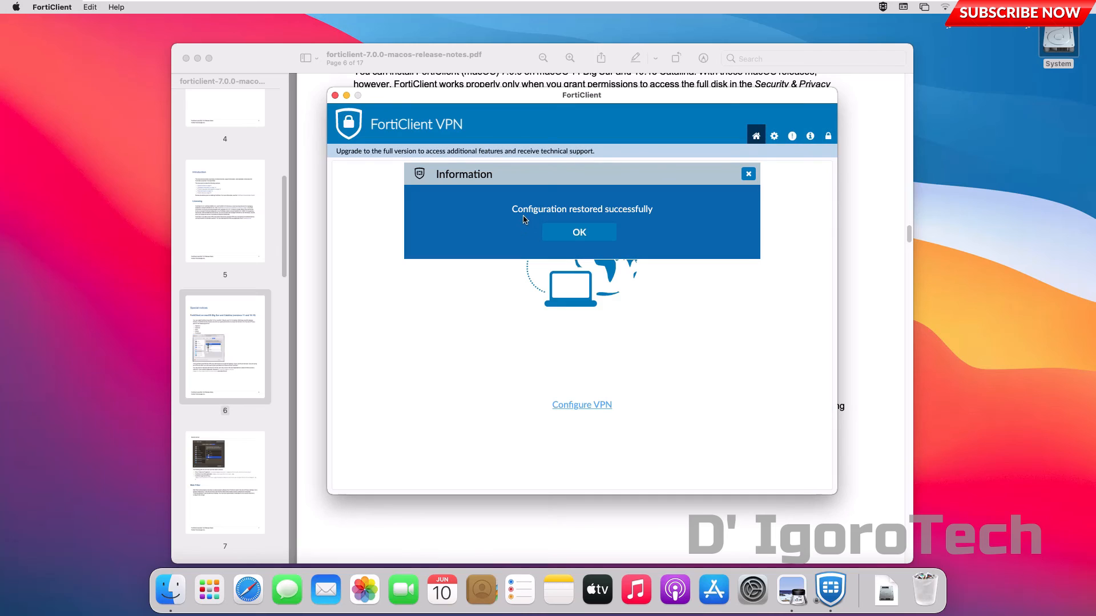
{"action": "left_click", "coordinate": [579, 232]}
{"action": "left_click", "coordinate": [631, 346]}
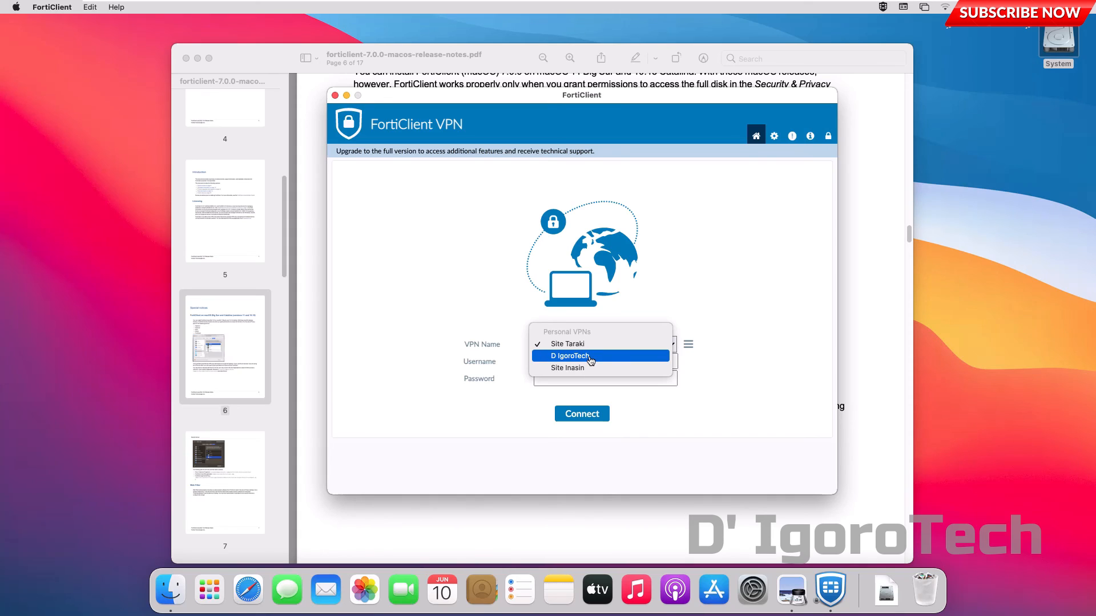
- Connect to the restored D IgoroTech VPN with its saved credentials
{"action": "left_click", "coordinate": [590, 356]}
{"action": "left_click", "coordinate": [588, 378]}
{"action": "type", "text": "********"}
{"action": "left_click", "coordinate": [586, 416]}
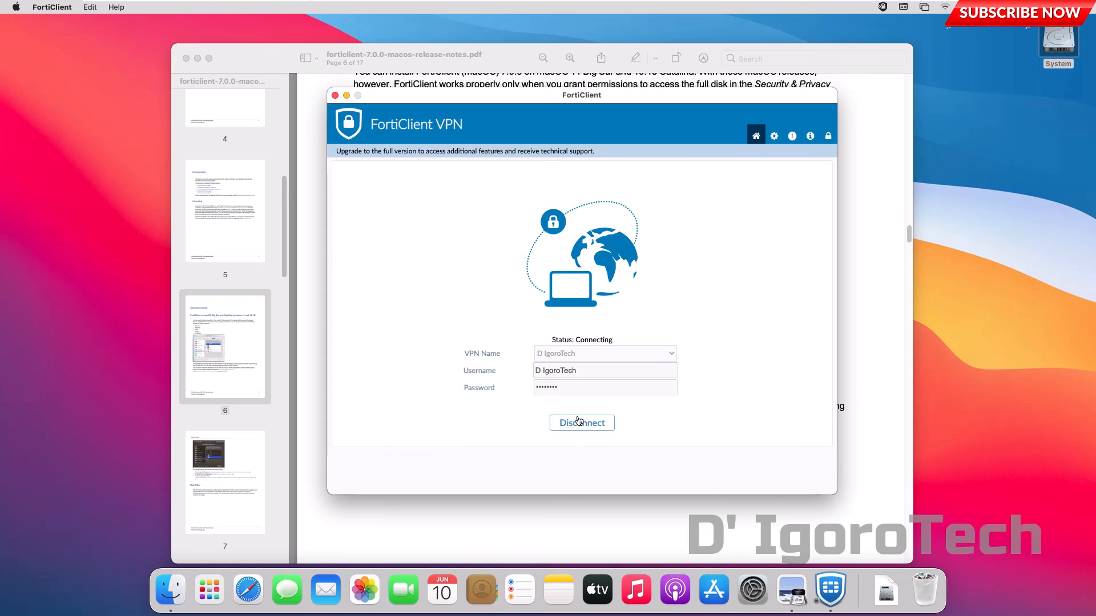